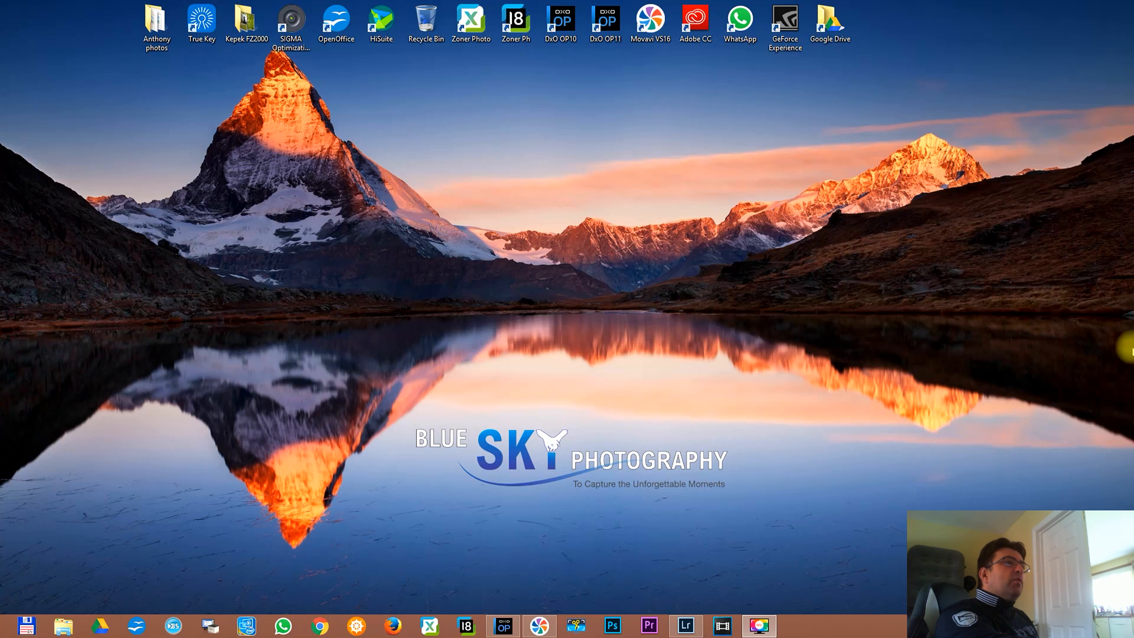
- Switch to Lightroom and soften the portrait P1030261.RW2 by setting Clarity to -95, and raise Whites to +17
click(686, 627)
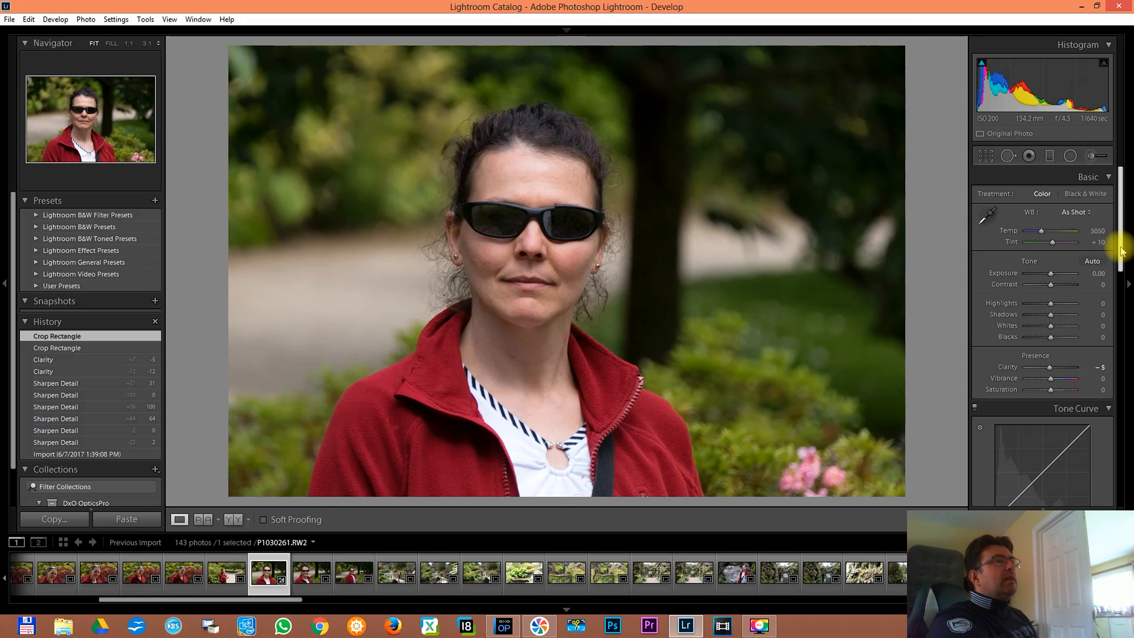
scroll(1120, 252, down, 2)
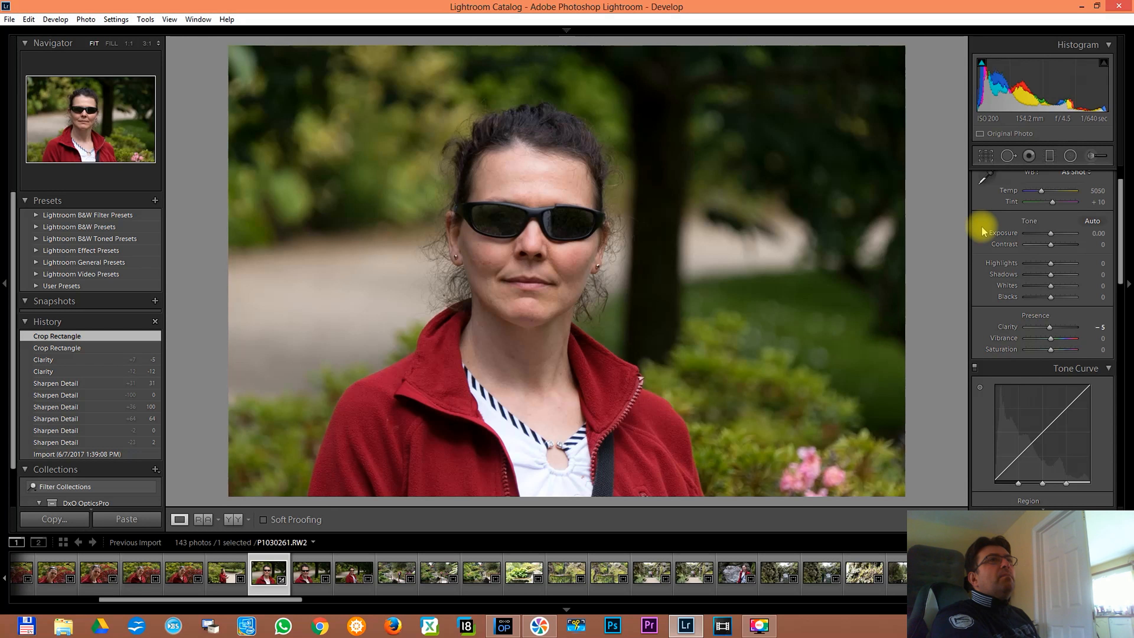
drag(1122, 223, 1130, 333)
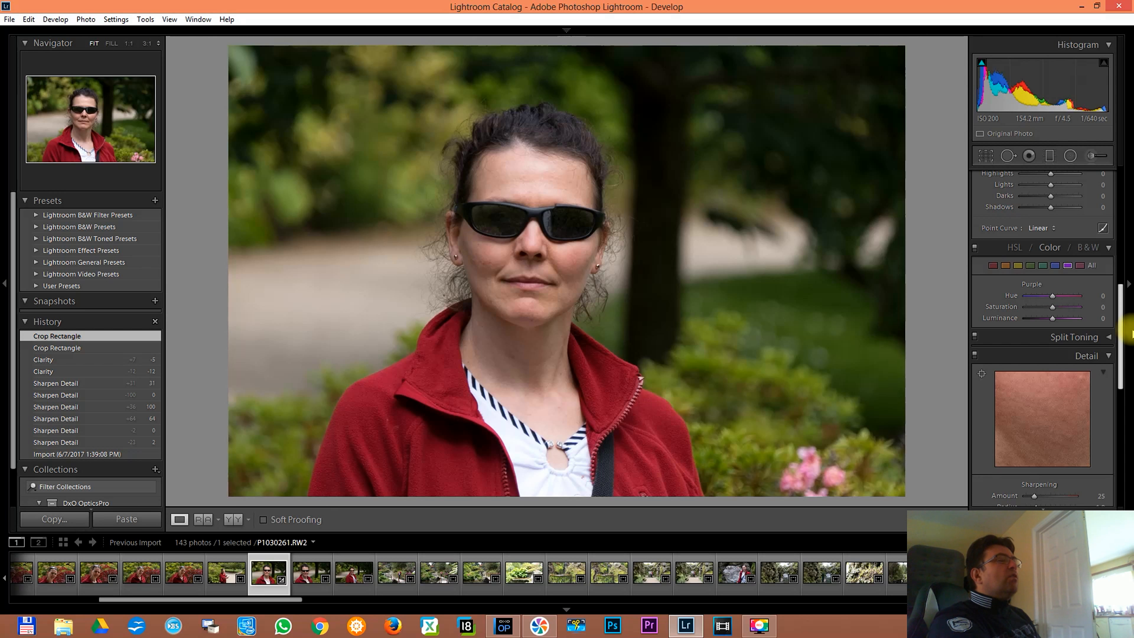
drag(1132, 333, 1129, 276)
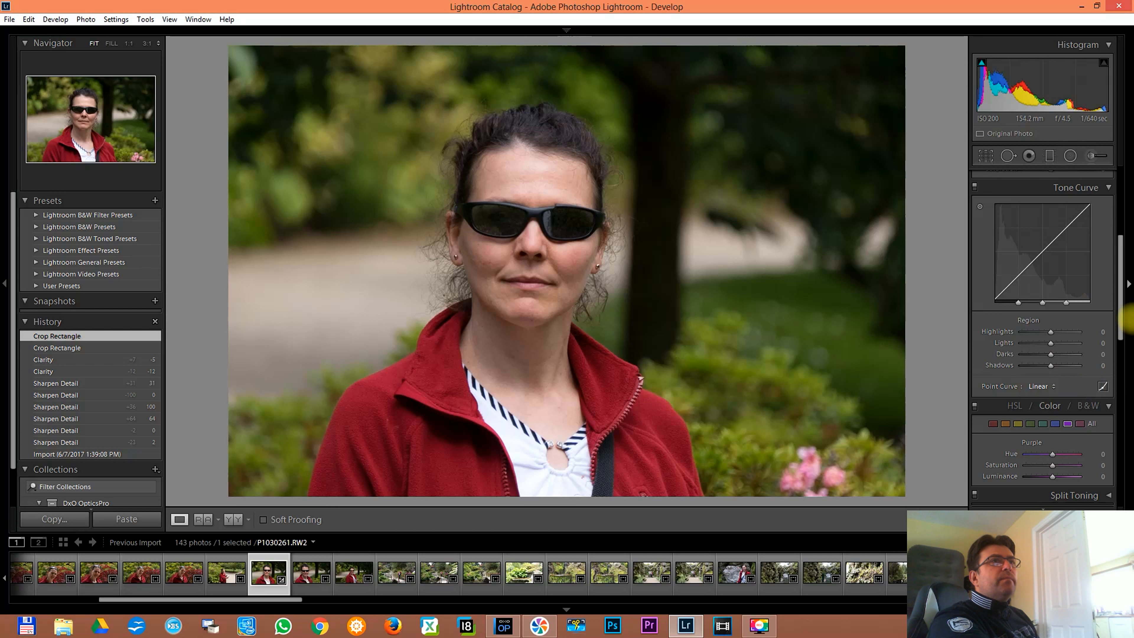
drag(1126, 309, 1060, 273)
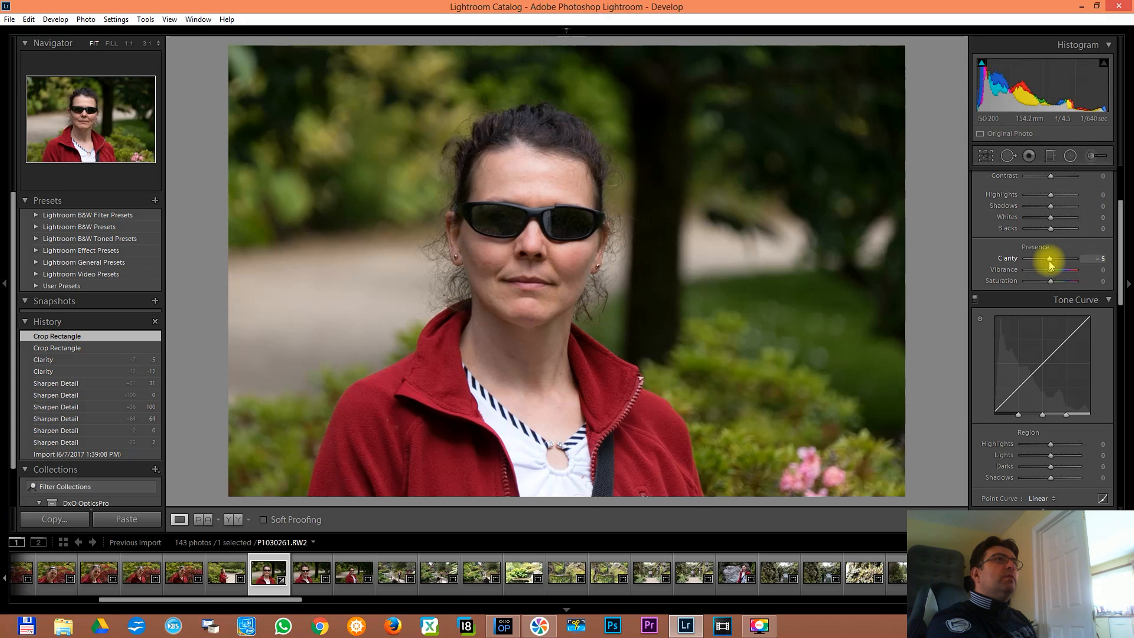
drag(1051, 261, 1029, 262)
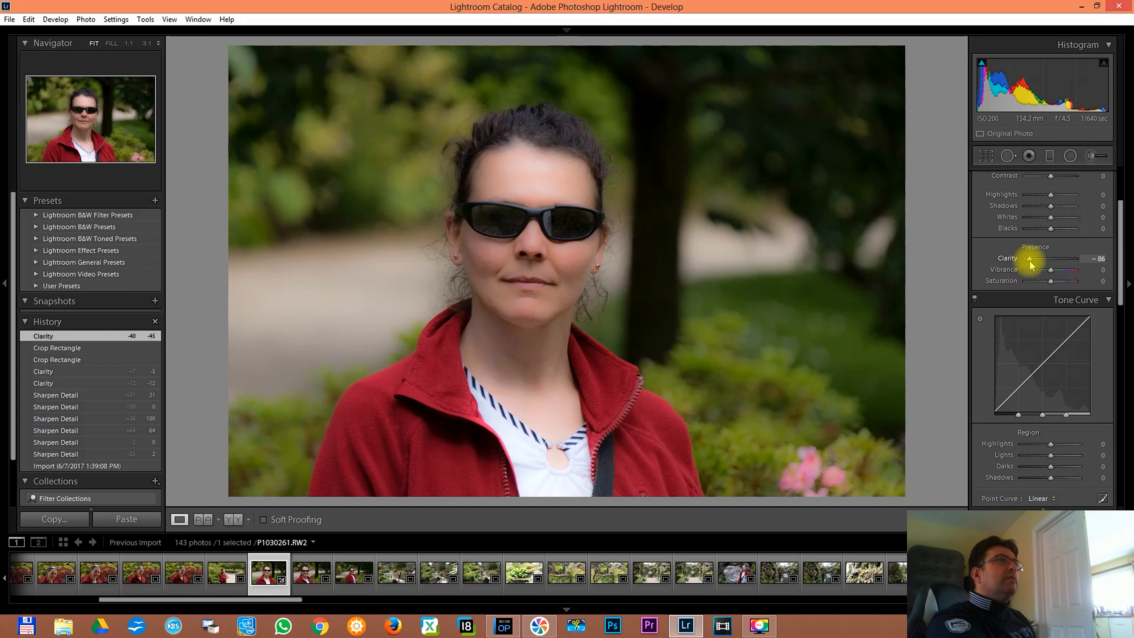
mouse_move(1031, 264)
mouse_down()
mouse_move(1047, 262)
mouse_move(1023, 265)
mouse_up()
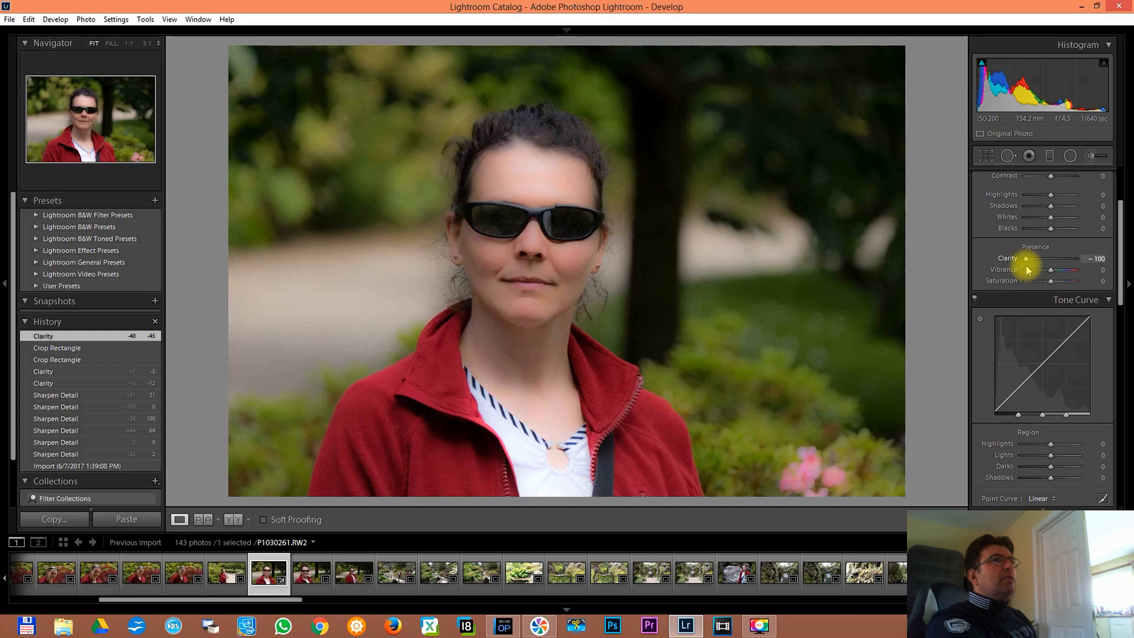
drag(1029, 270, 1029, 271)
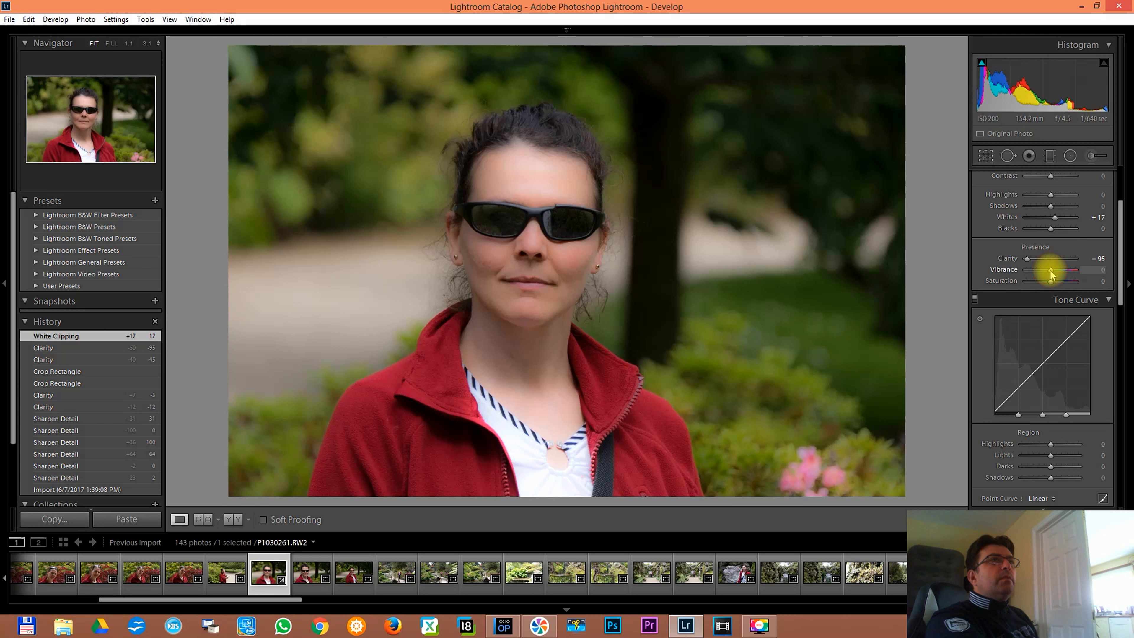
- Set the portrait's Vibrance to -12 and Saturation to +10, and lower the tone curve Highlights to -32
drag(1051, 272, 1049, 273)
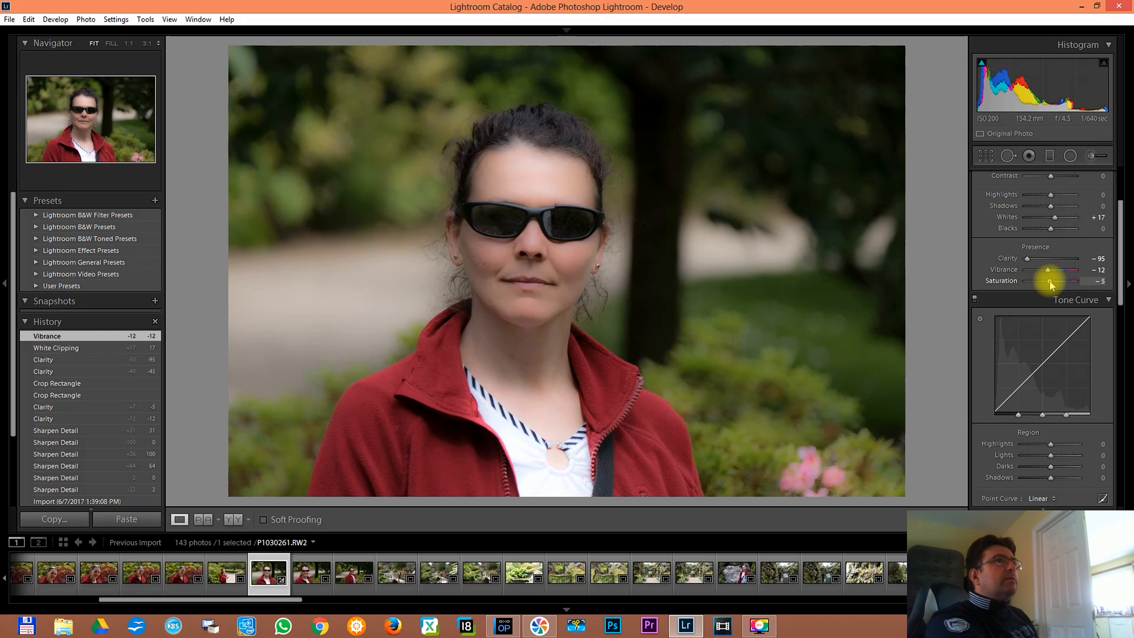
drag(1049, 280, 1051, 282)
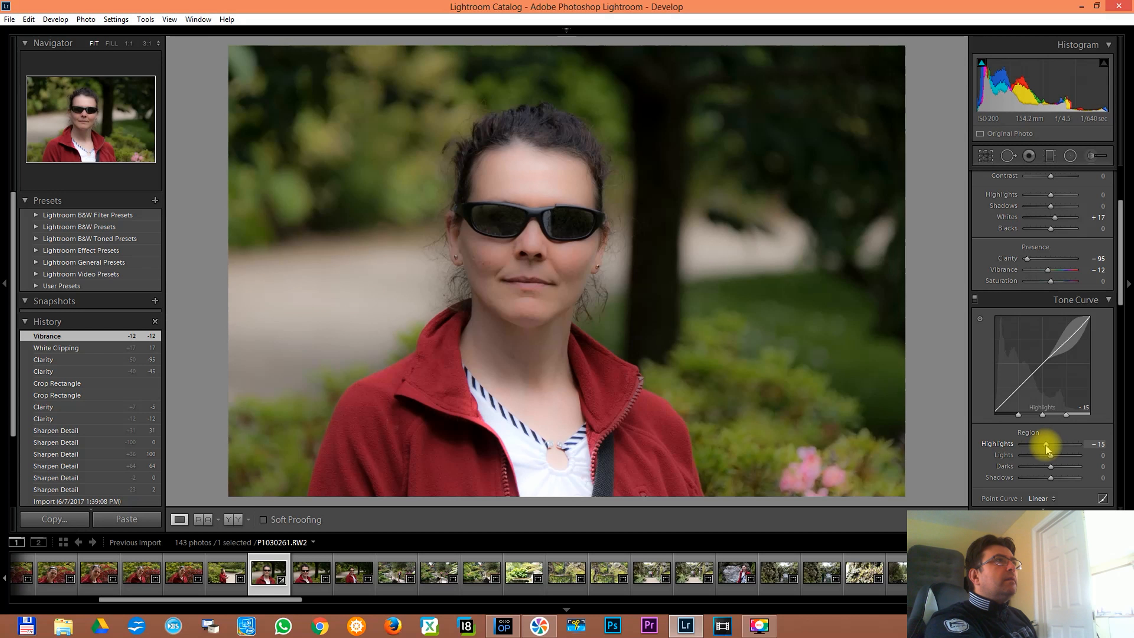
drag(1043, 446, 1039, 447)
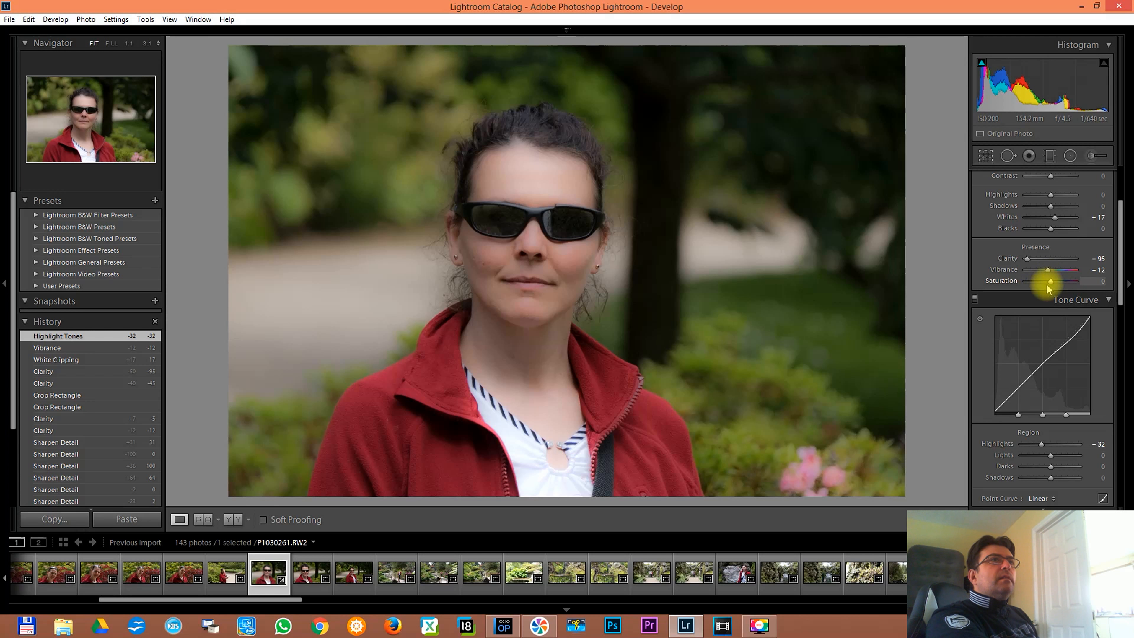
drag(1051, 281, 1052, 282)
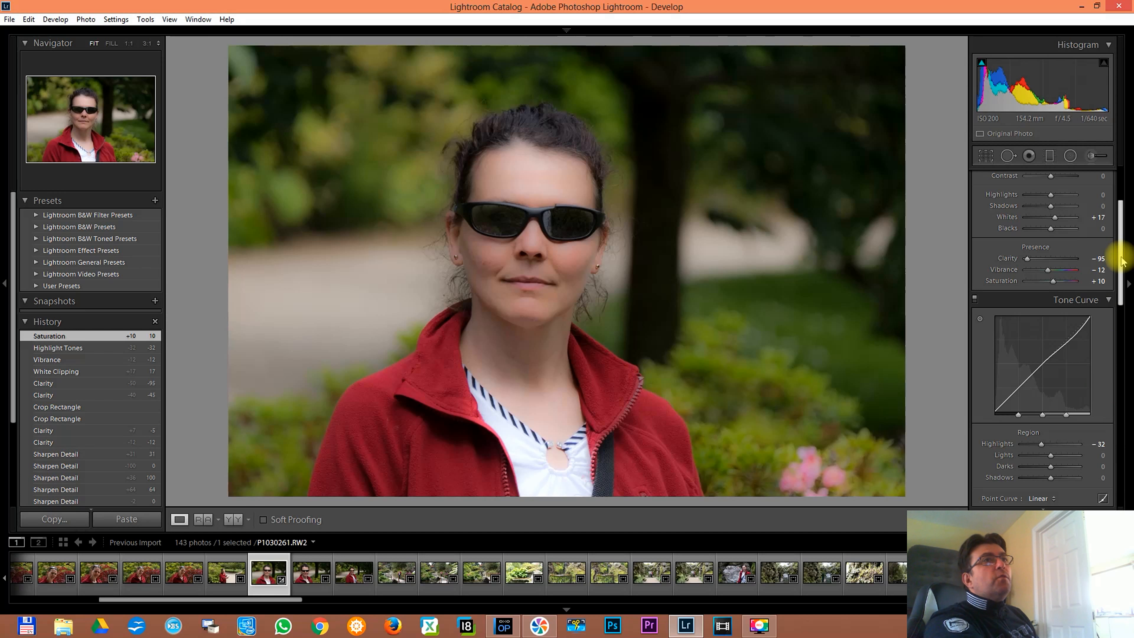
drag(1121, 258, 1128, 214)
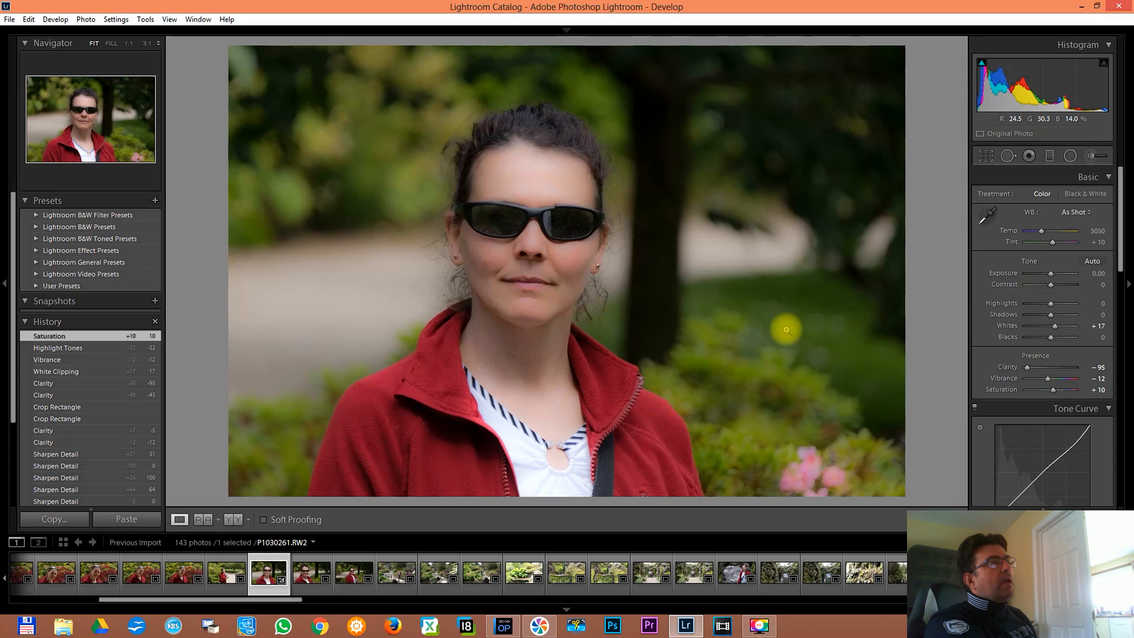
- Switch between DxO OpticsPro and Lightroom to compare how the same portrait P1030261.RW2 looks in each
click(504, 625)
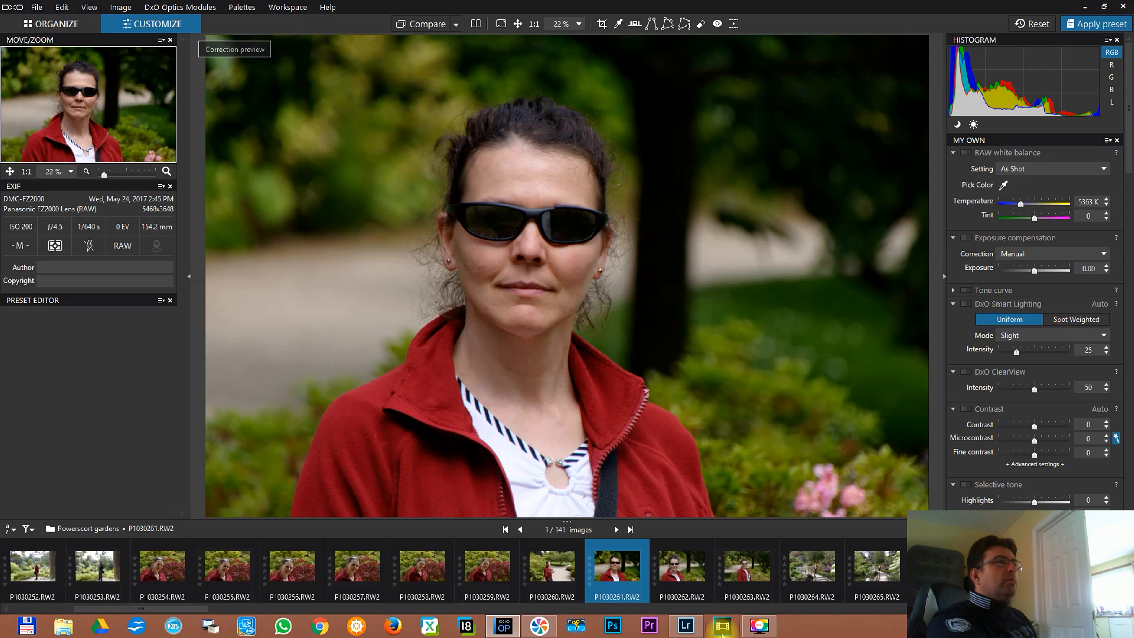
click(694, 631)
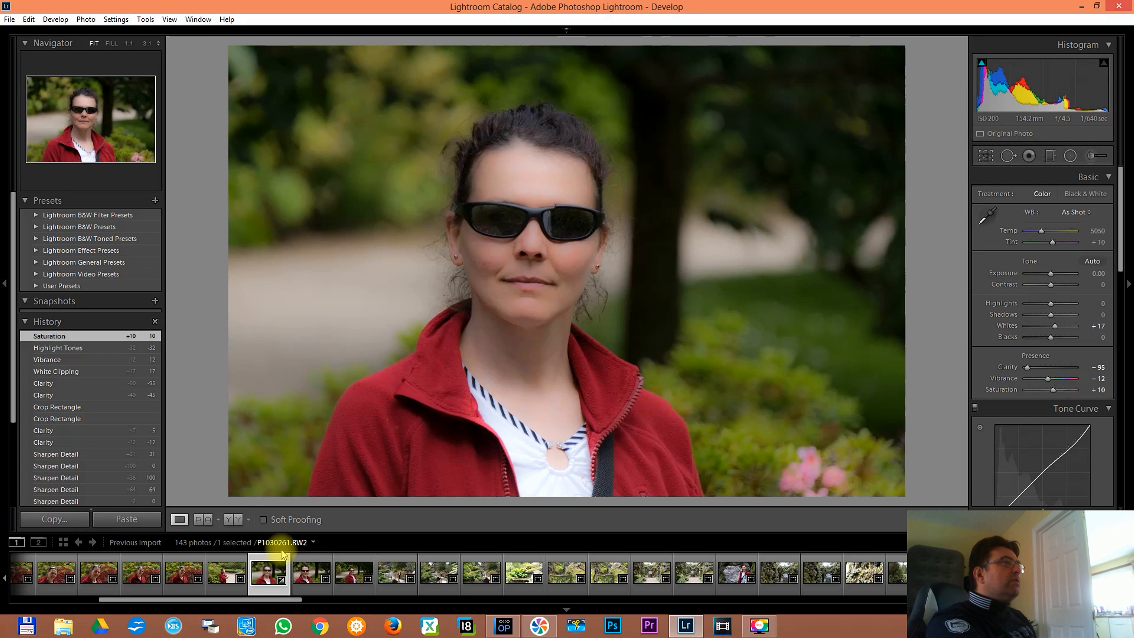
click(513, 633)
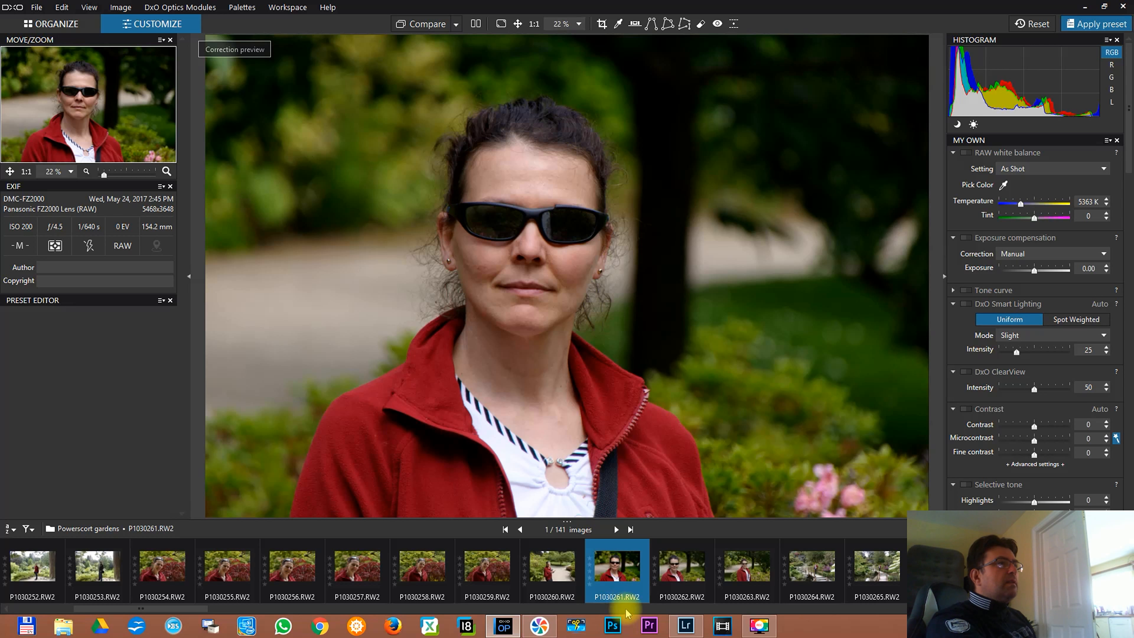
key(shift+Right)
click(643, 557)
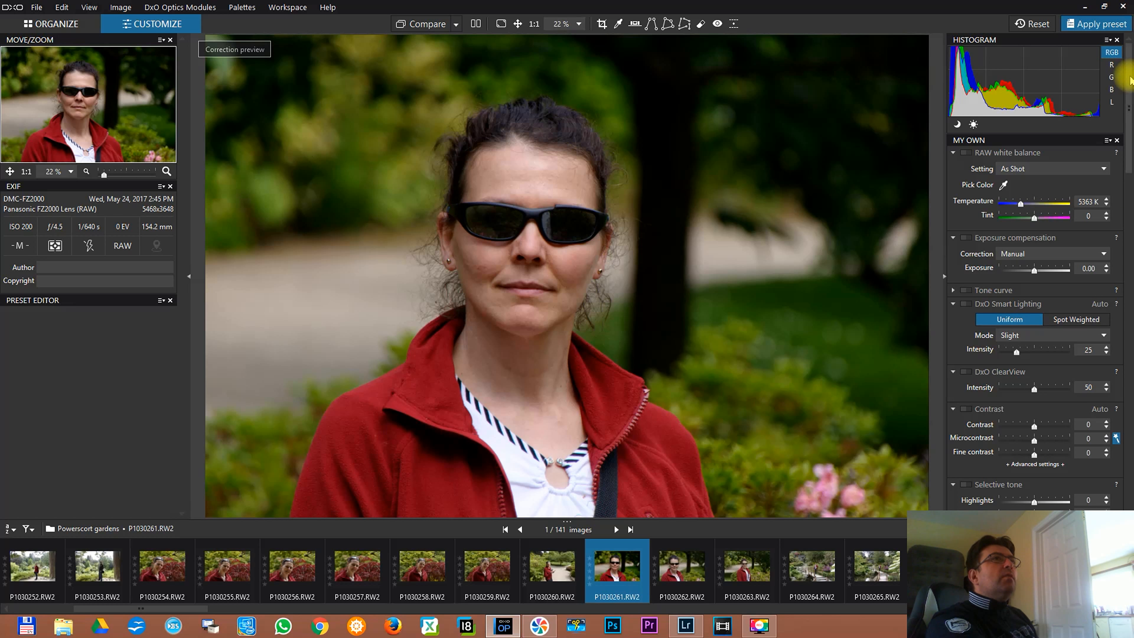
scroll(1114, 107, down, 3)
scroll(1114, 108, up, 3)
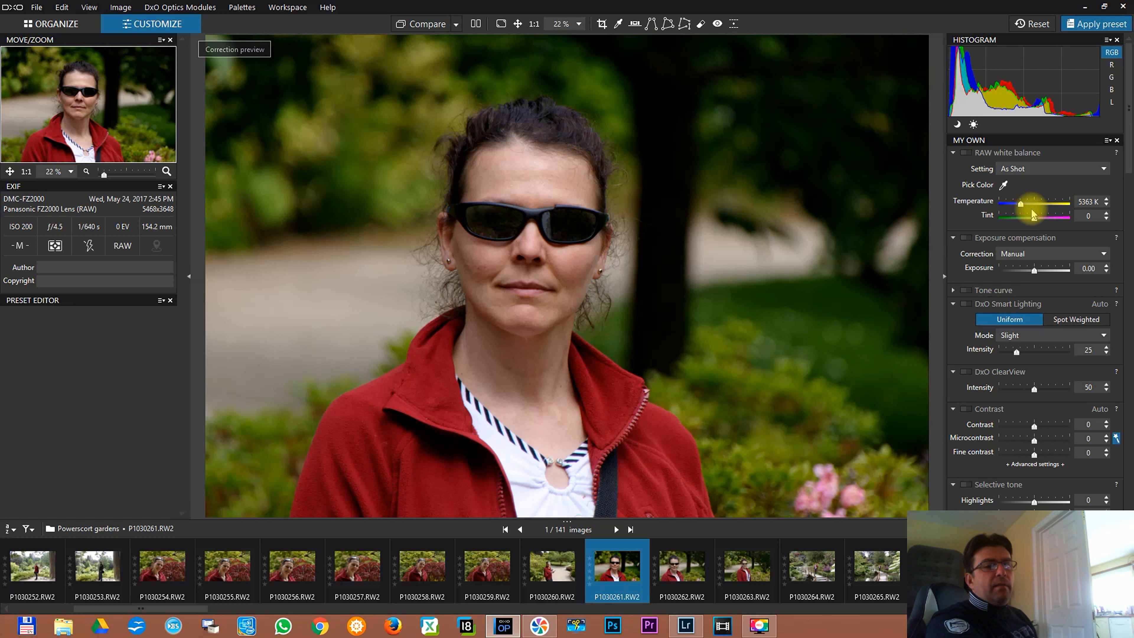
ctrl+click(757, 590)
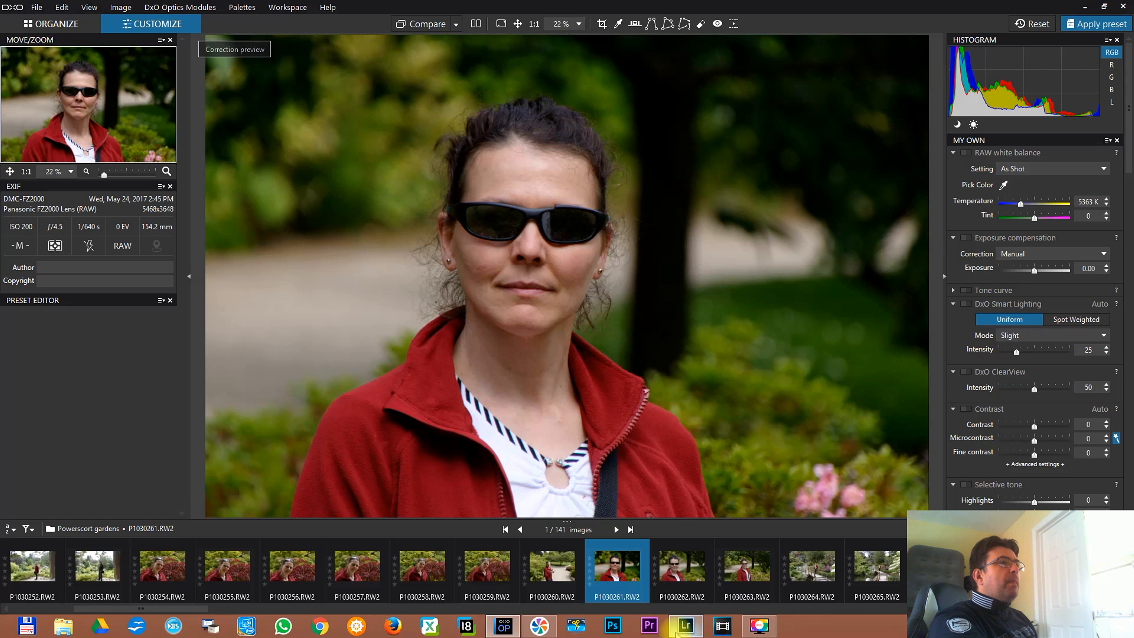
click(685, 628)
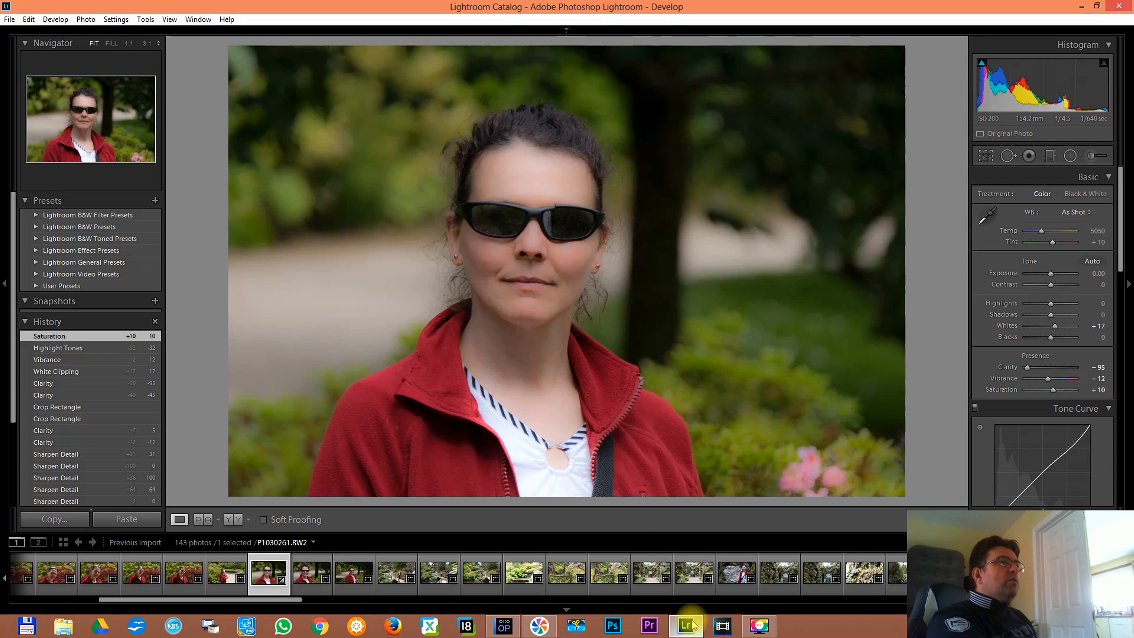
- Switch to DxO OpticsPro and enable DxO Smart Lighting for the portrait with an intensity of 45
click(503, 627)
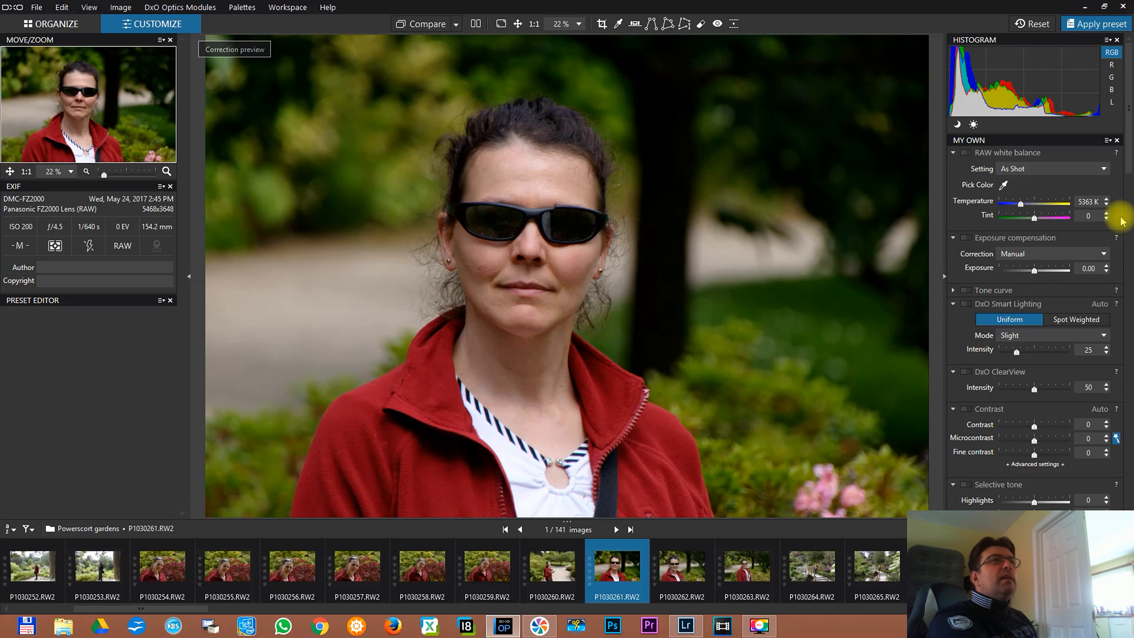
scroll(1122, 134, down, 2)
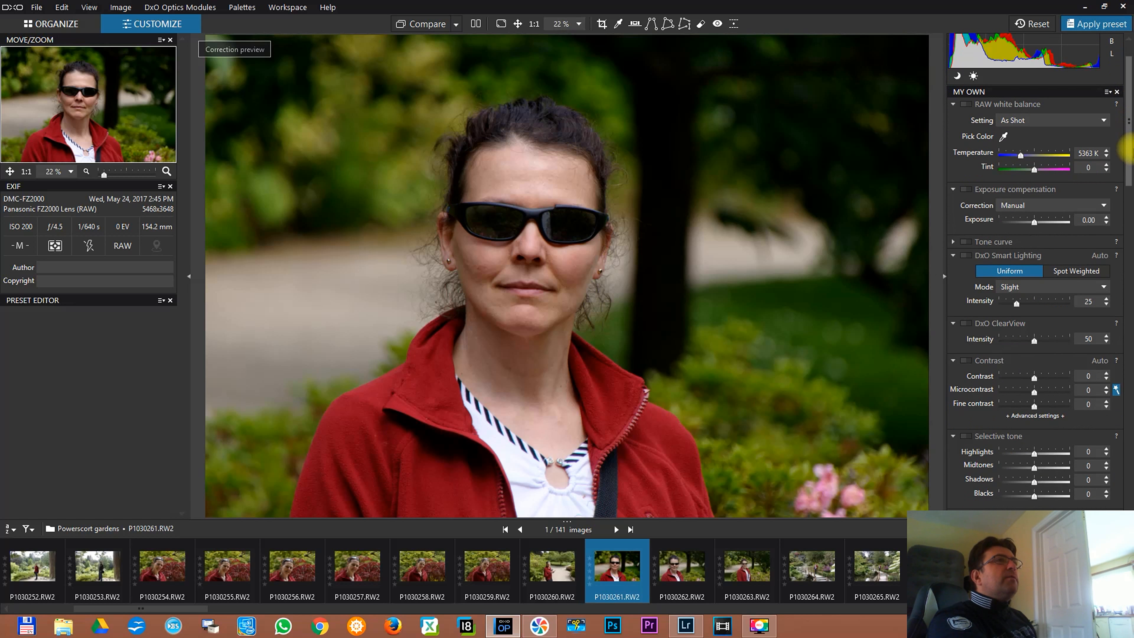
scroll(1128, 152, up, 2)
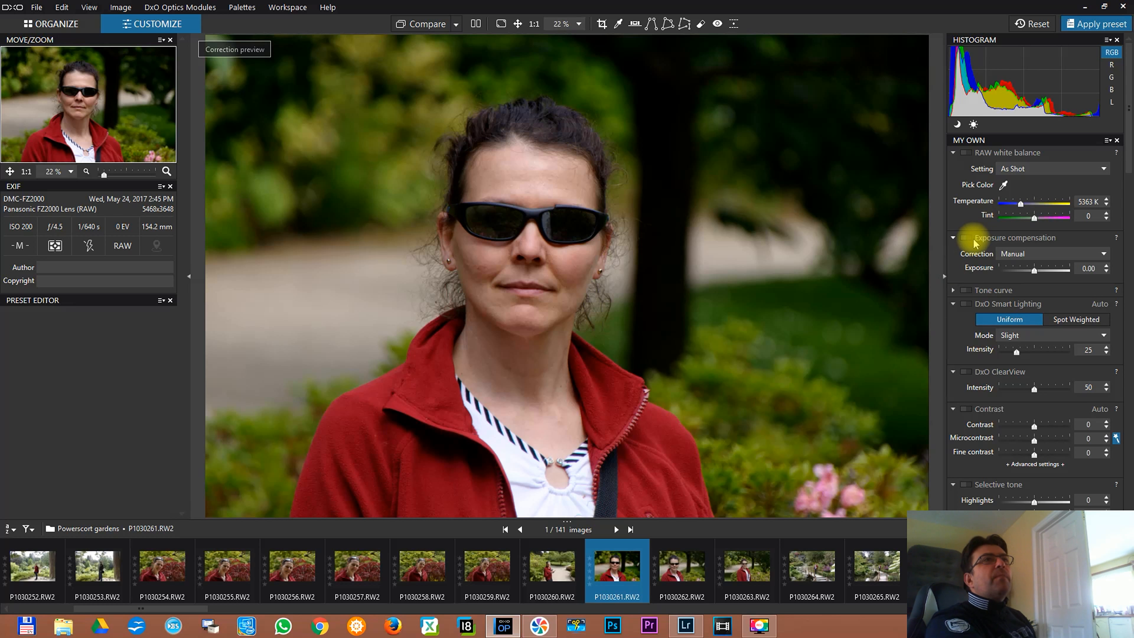
click(969, 305)
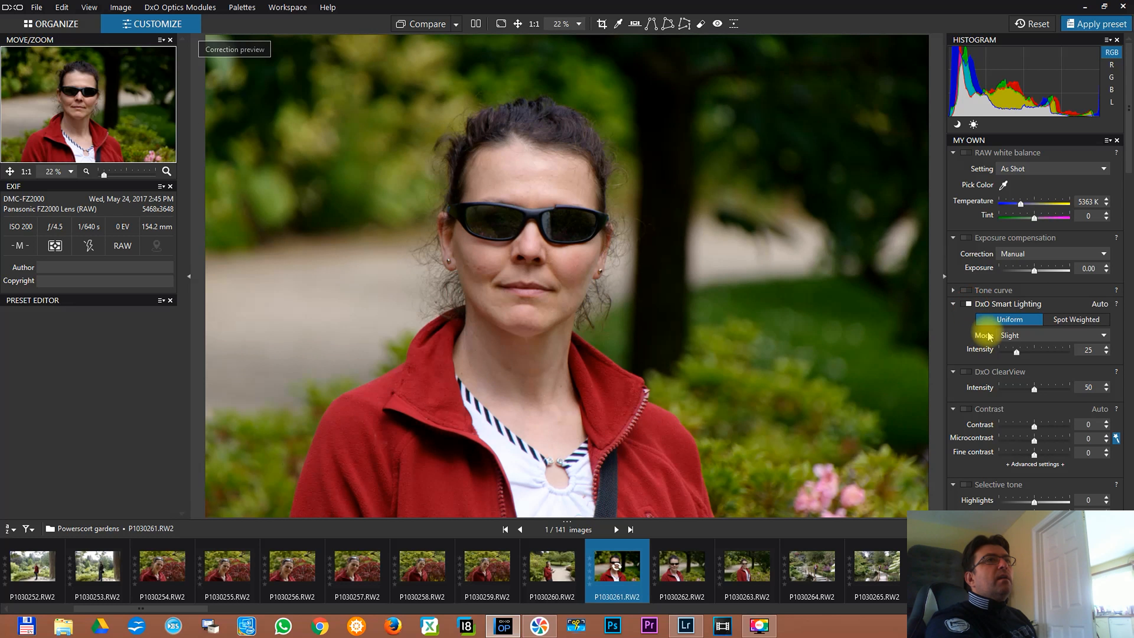
click(1032, 352)
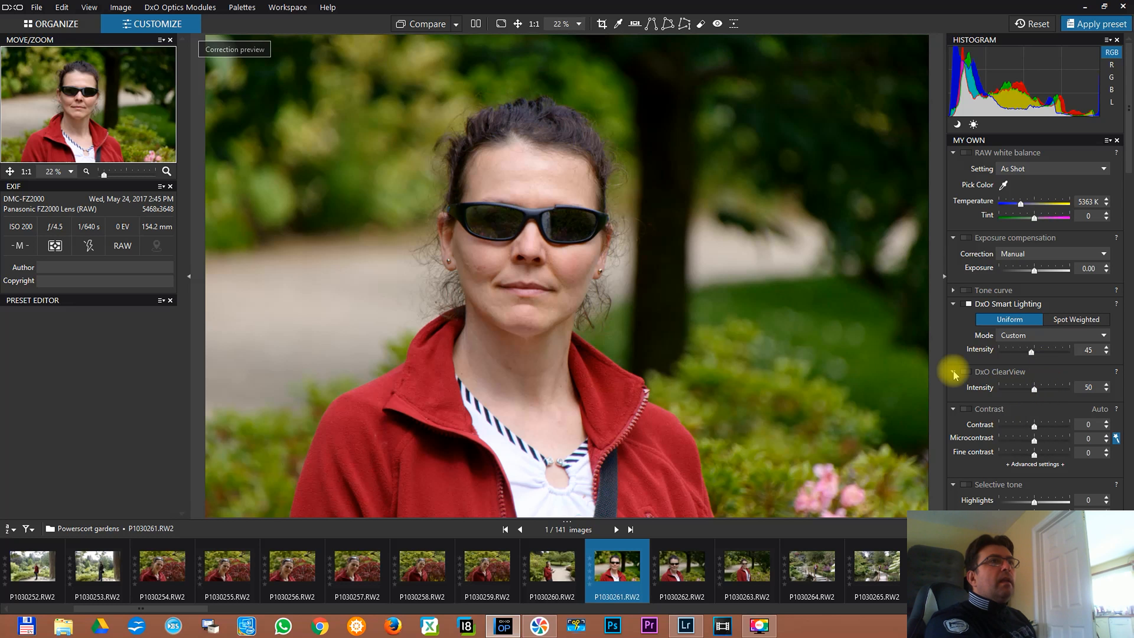
- Enable the Contrast correction and set Microcontrast to -100 and Fine contrast to -37 to soften the skin
click(968, 409)
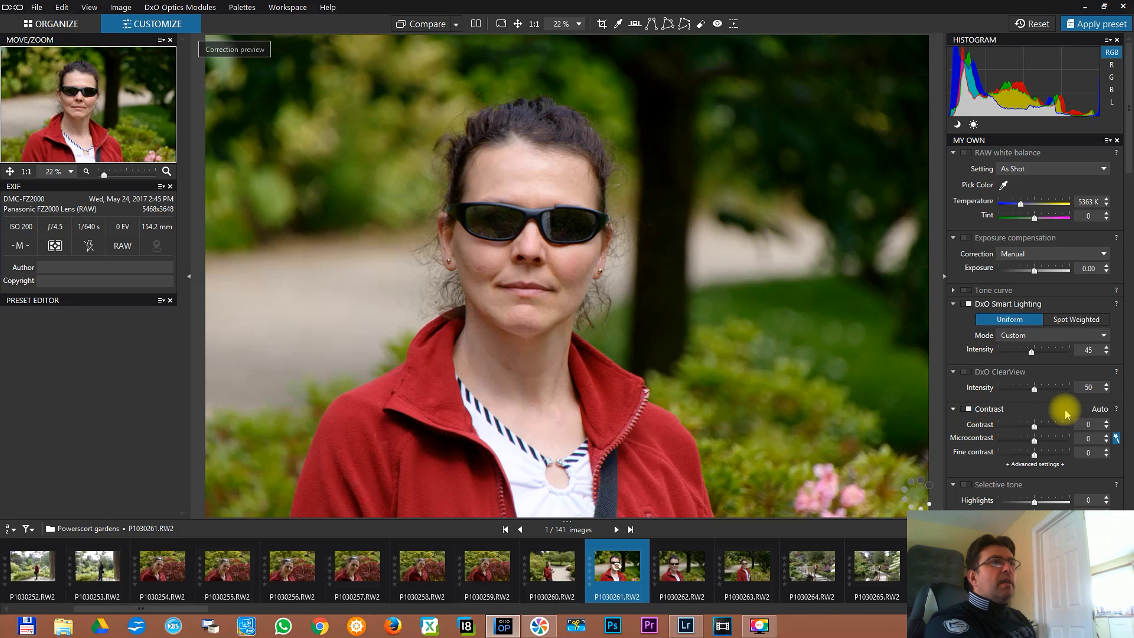
drag(1129, 175, 1121, 235)
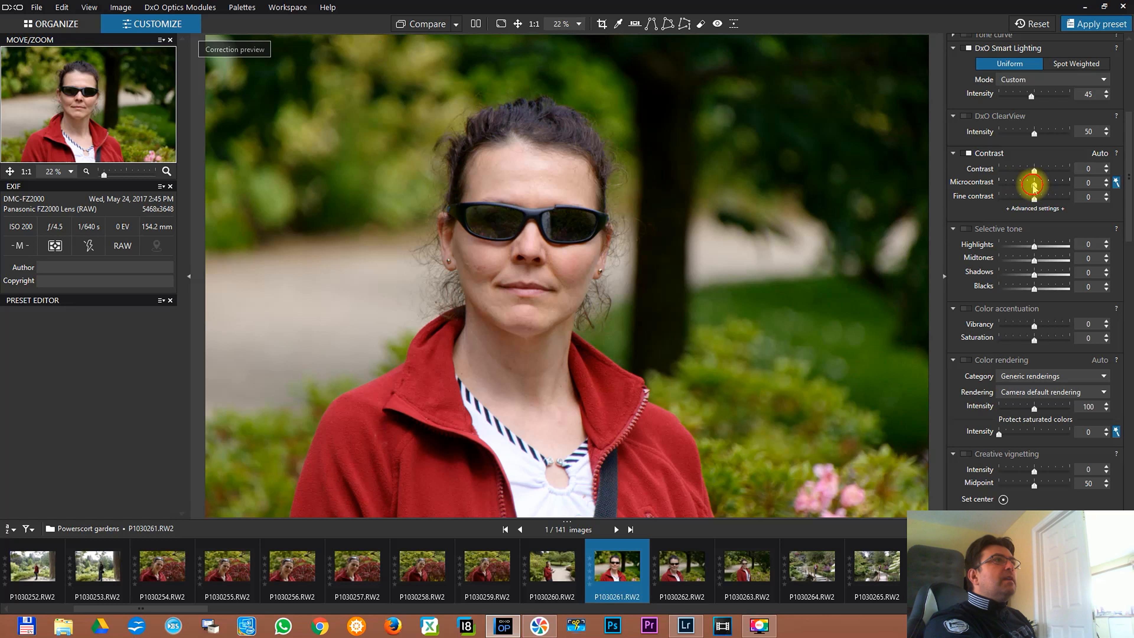
drag(1034, 188, 1024, 190)
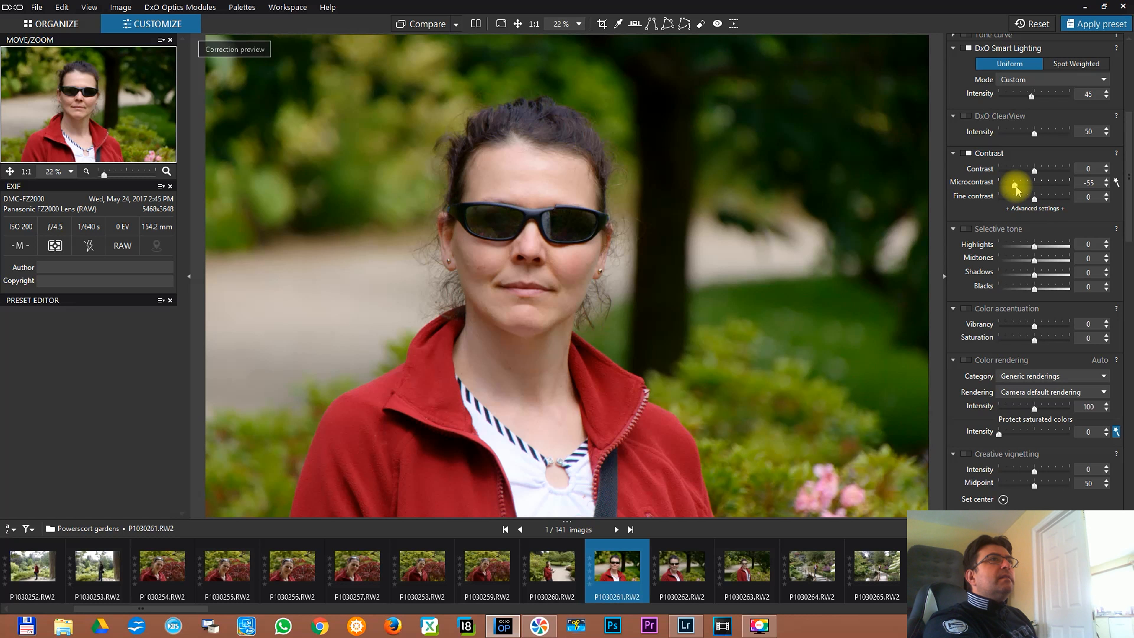
drag(1017, 190, 1007, 190)
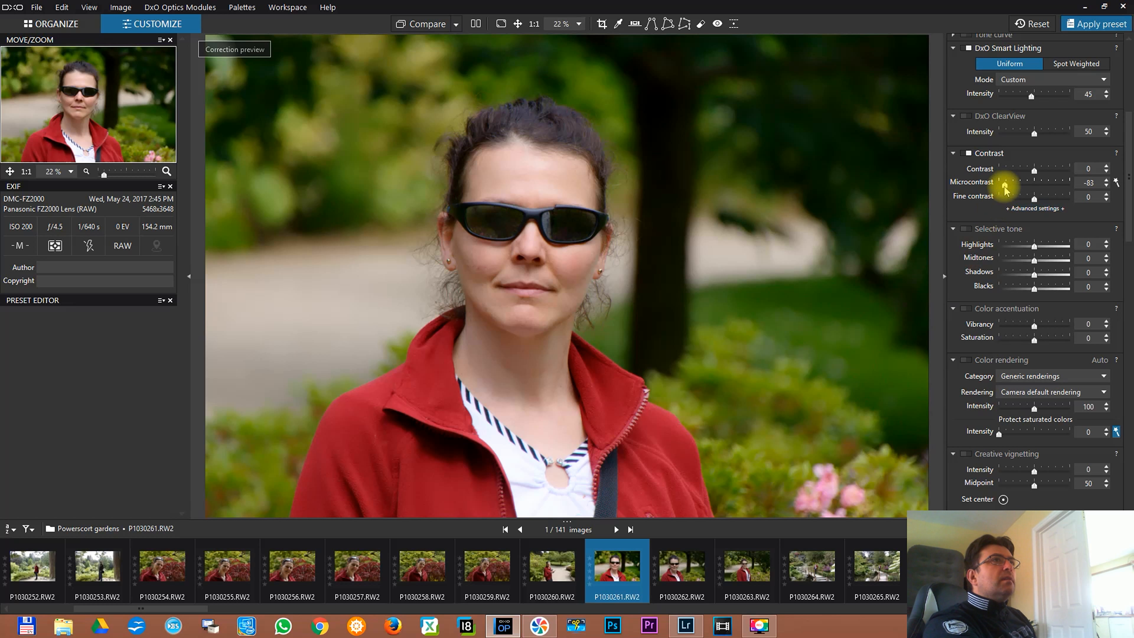
drag(1005, 190, 995, 185)
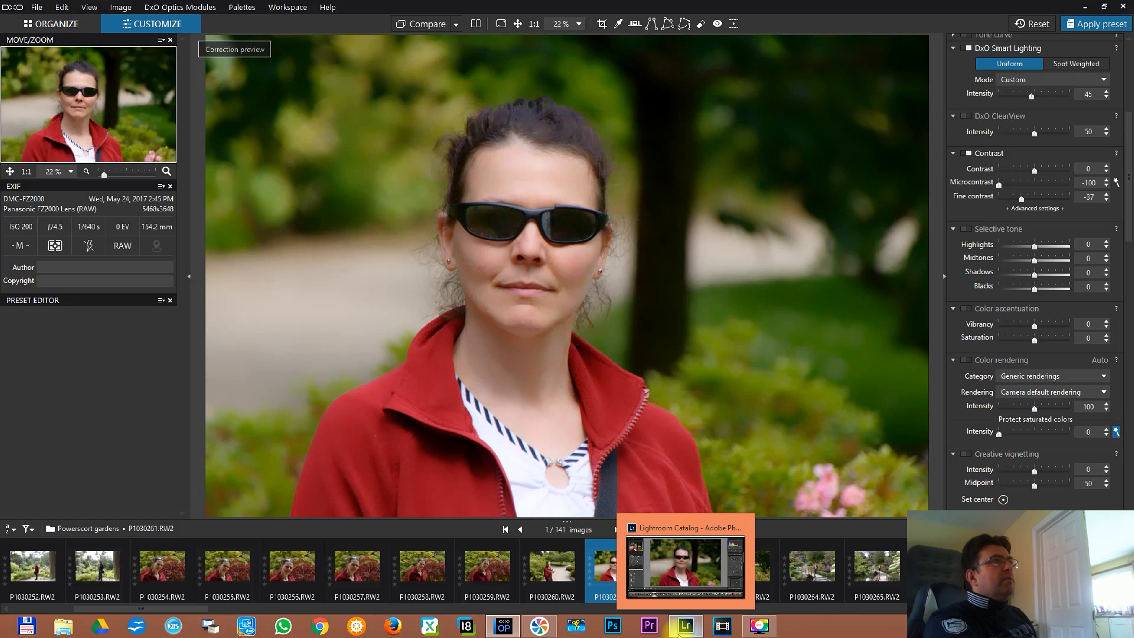
- Check the portrait against its Lightroom version, and set Fine contrast to -10 in DxO OpticsPro
click(679, 635)
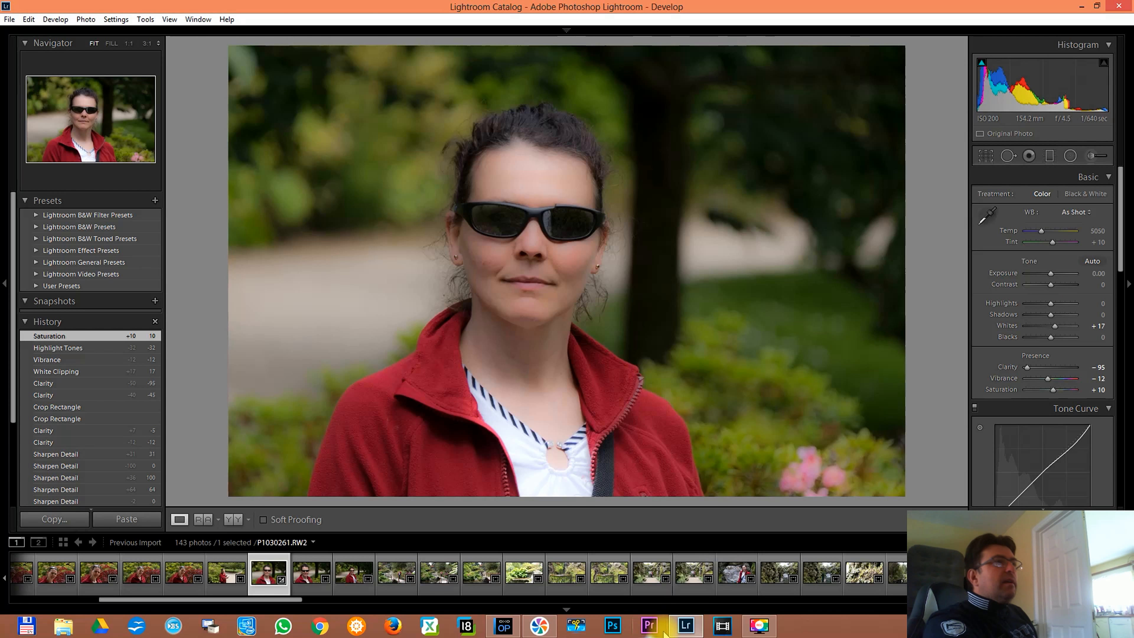
click(504, 625)
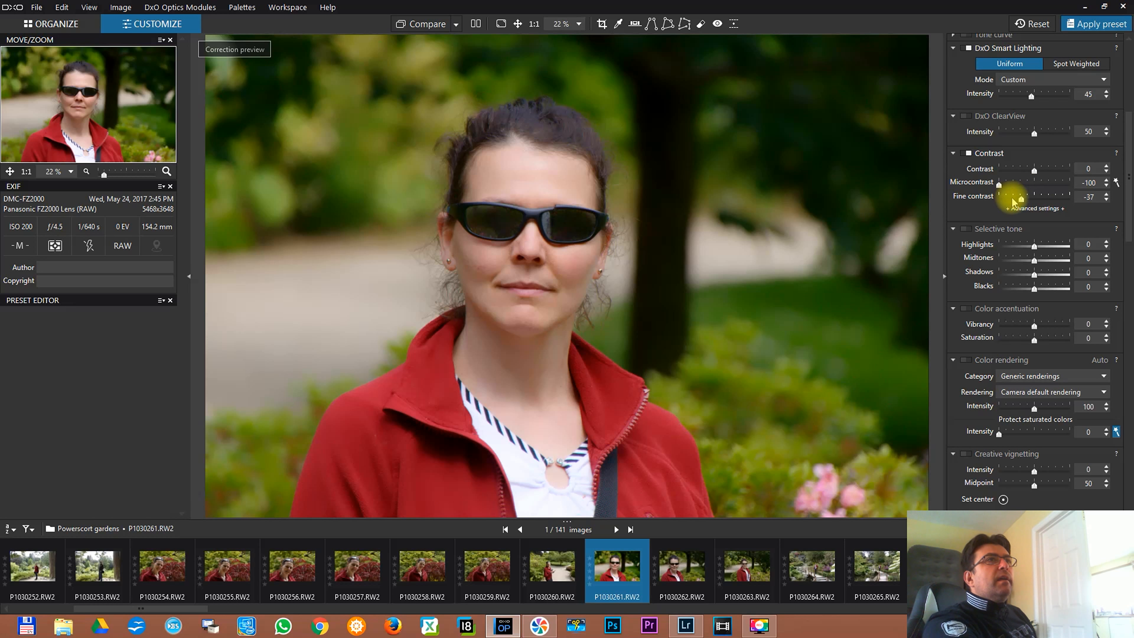
drag(1020, 198, 1019, 200)
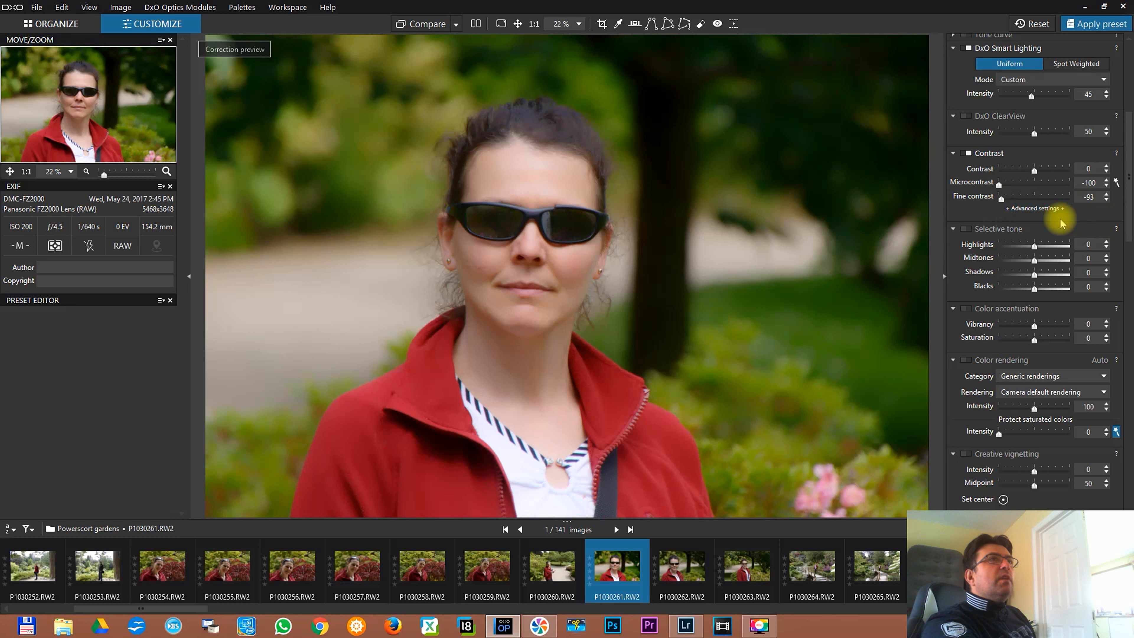
drag(1004, 201, 1024, 204)
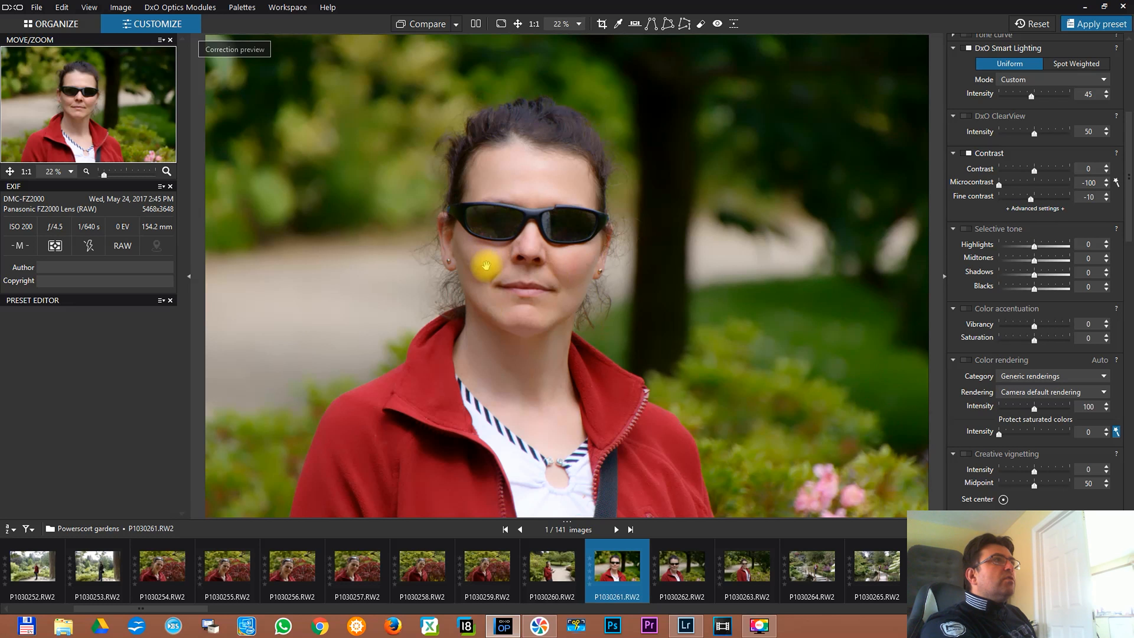
scroll(494, 274, up, 4)
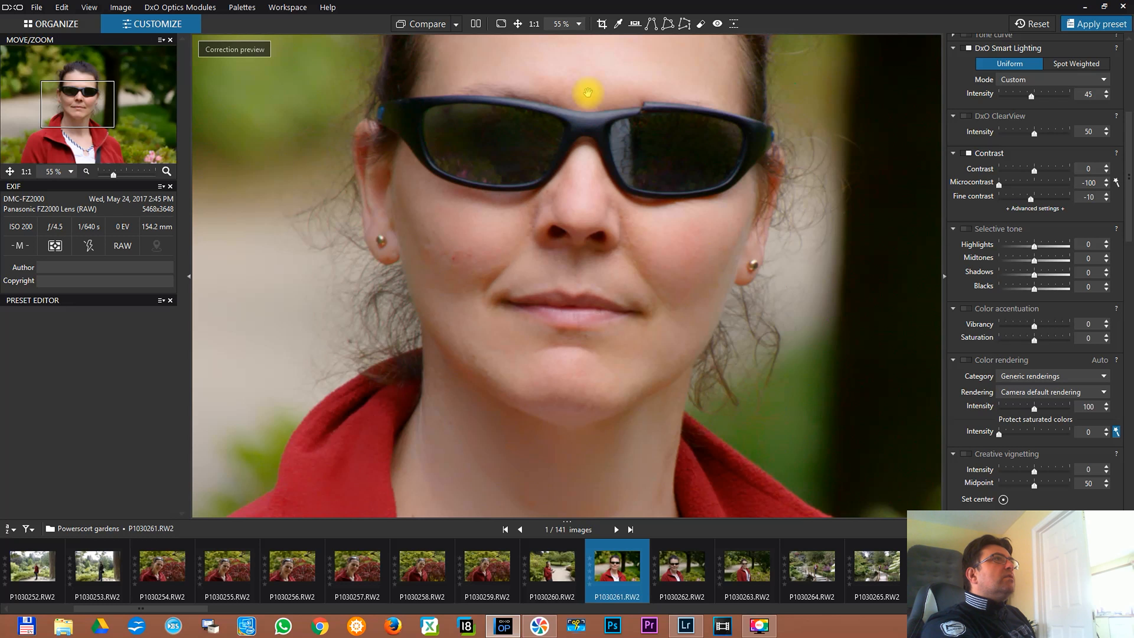
- Activate the Dust tool over the portrait's cheek, check the whole portrait, and leave the tool
click(702, 27)
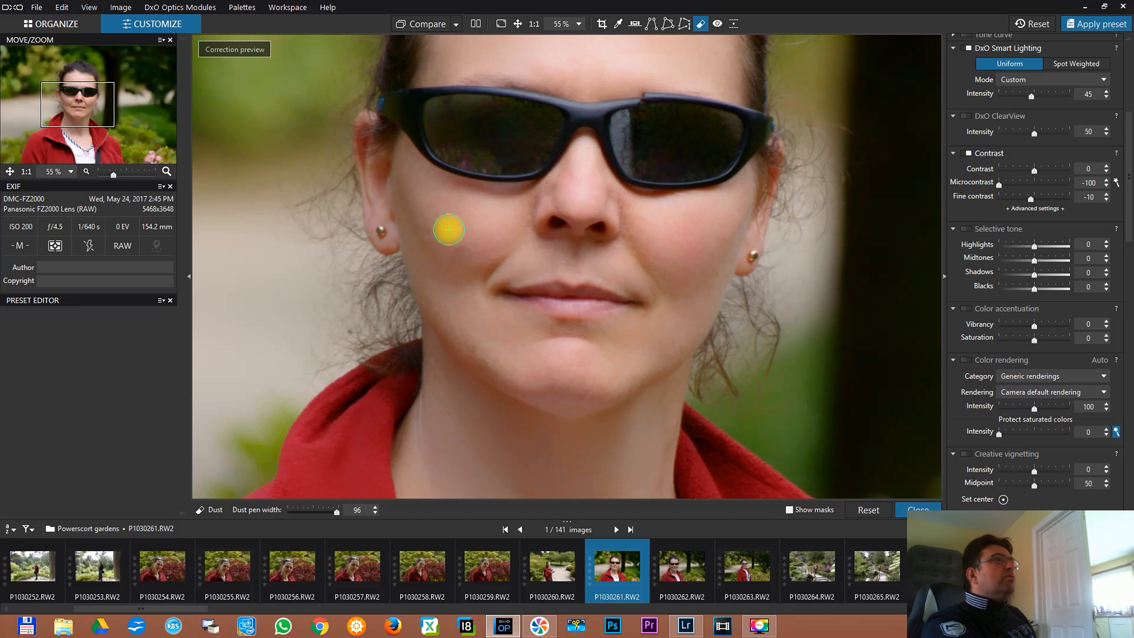
scroll(585, 445, down, 2)
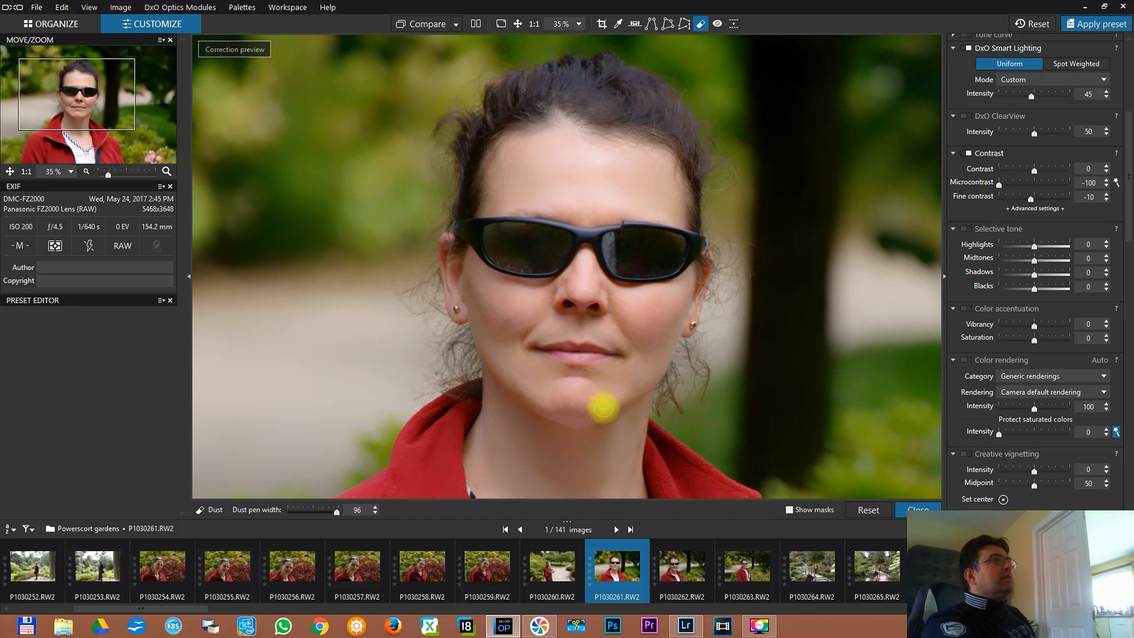
scroll(603, 406, down, 2)
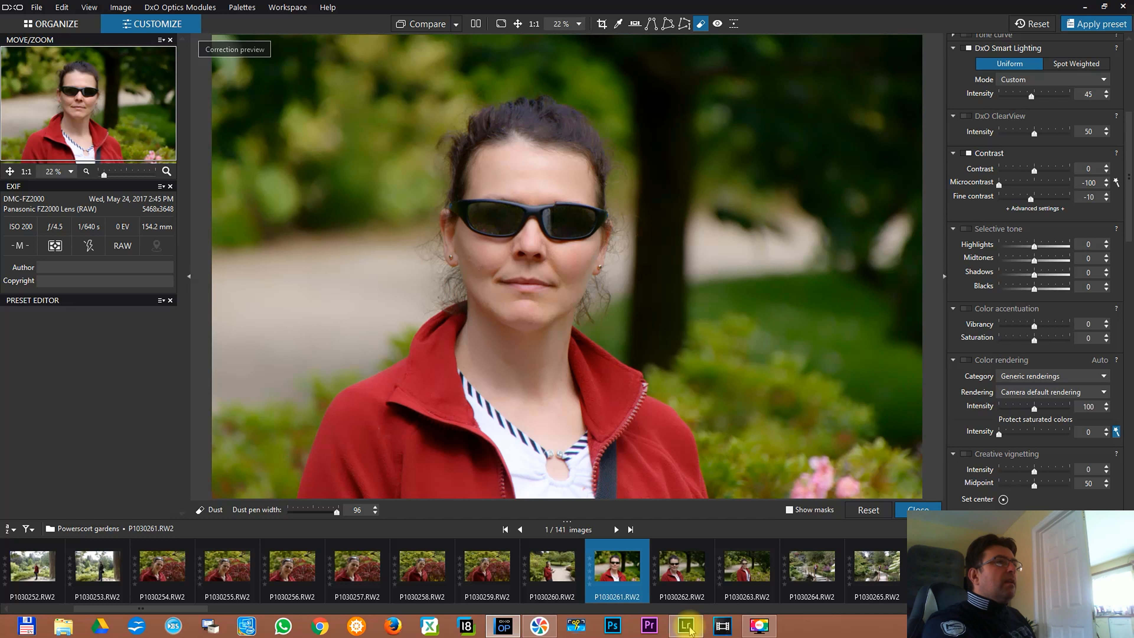
mouse_move(503, 632)
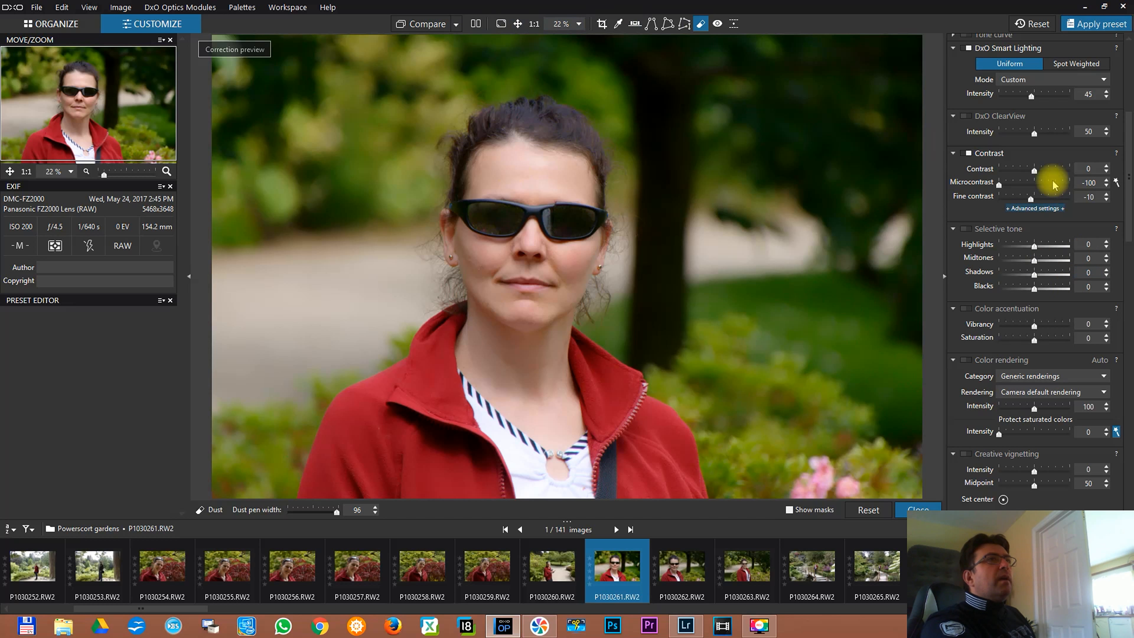
click(701, 28)
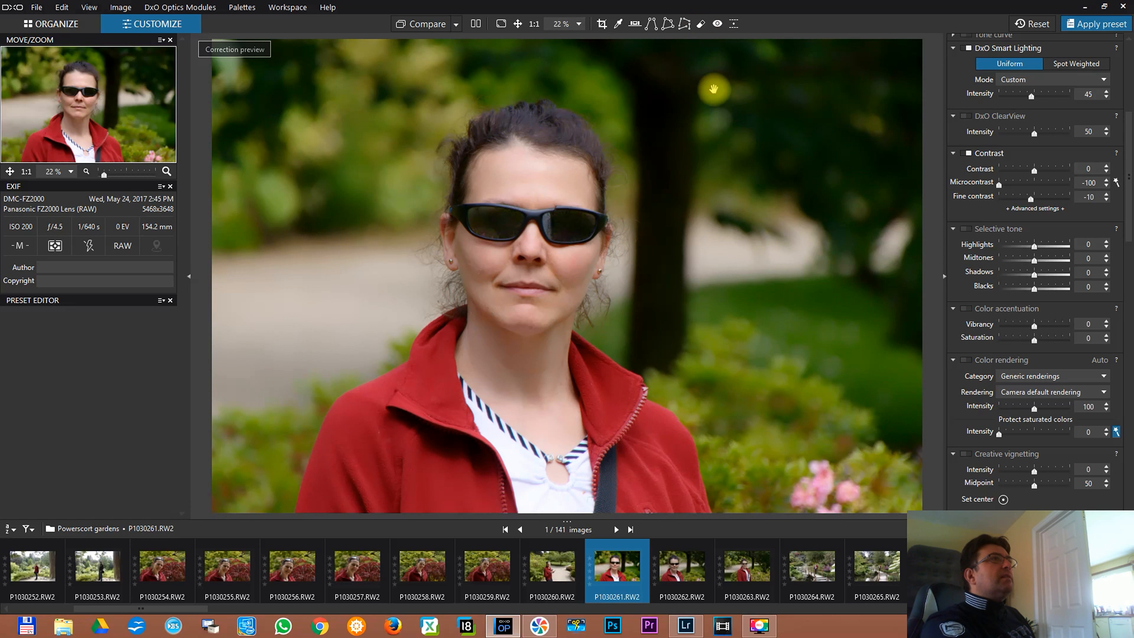
- Switch to Lightroom, set the portrait's Clarity to -57 and Vibrance to -2, and return to DxO OpticsPro to compare
click(683, 632)
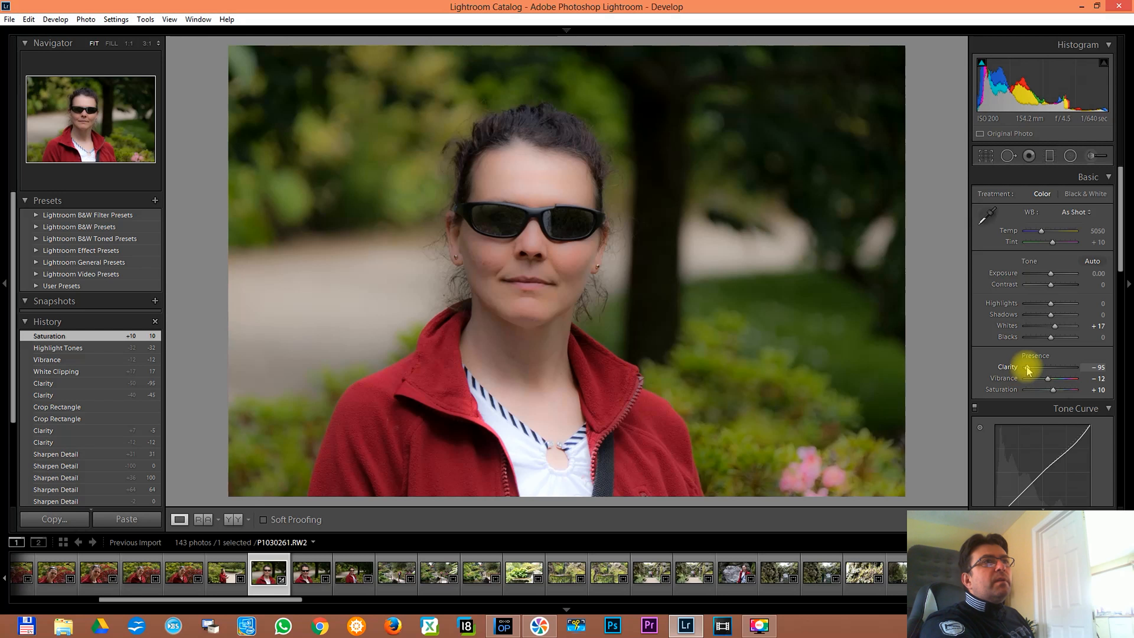
click(1036, 369)
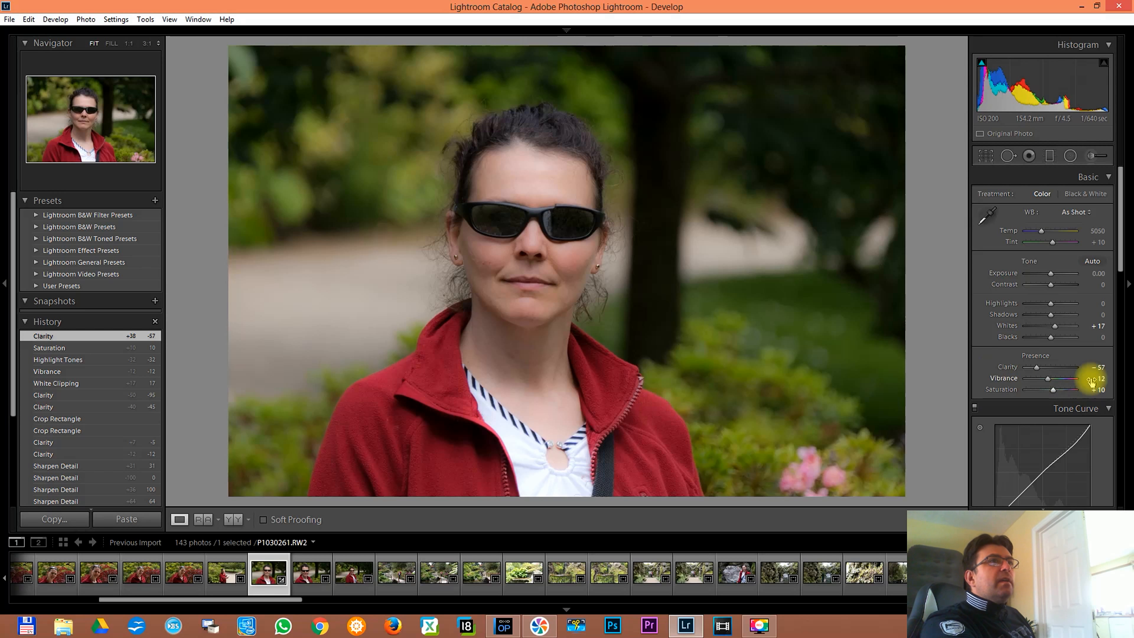
click(1050, 379)
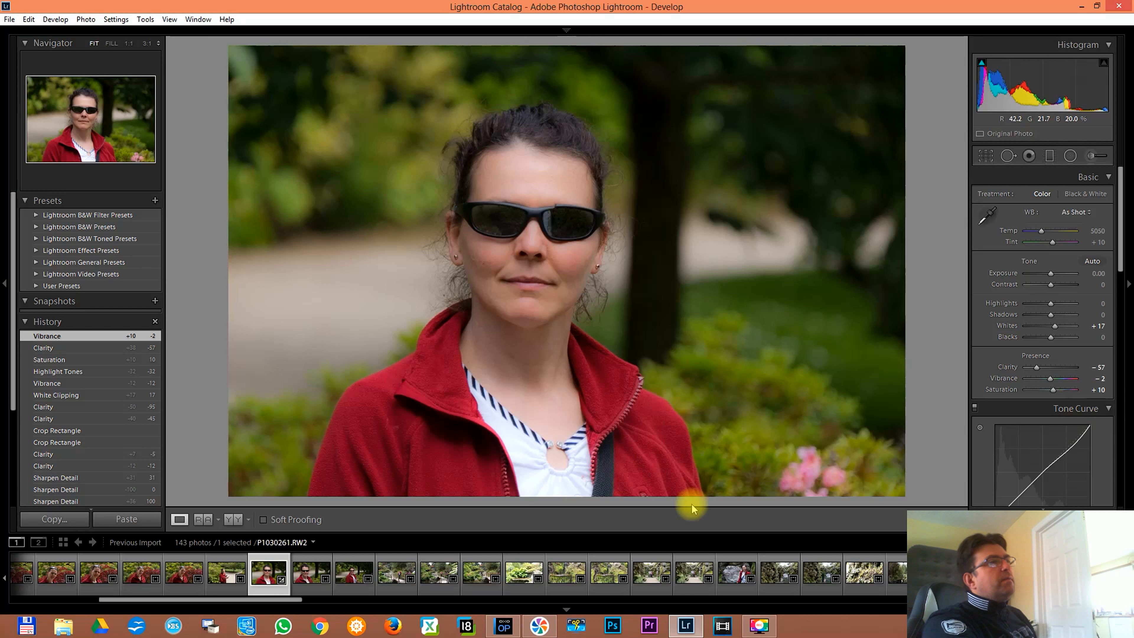
click(503, 626)
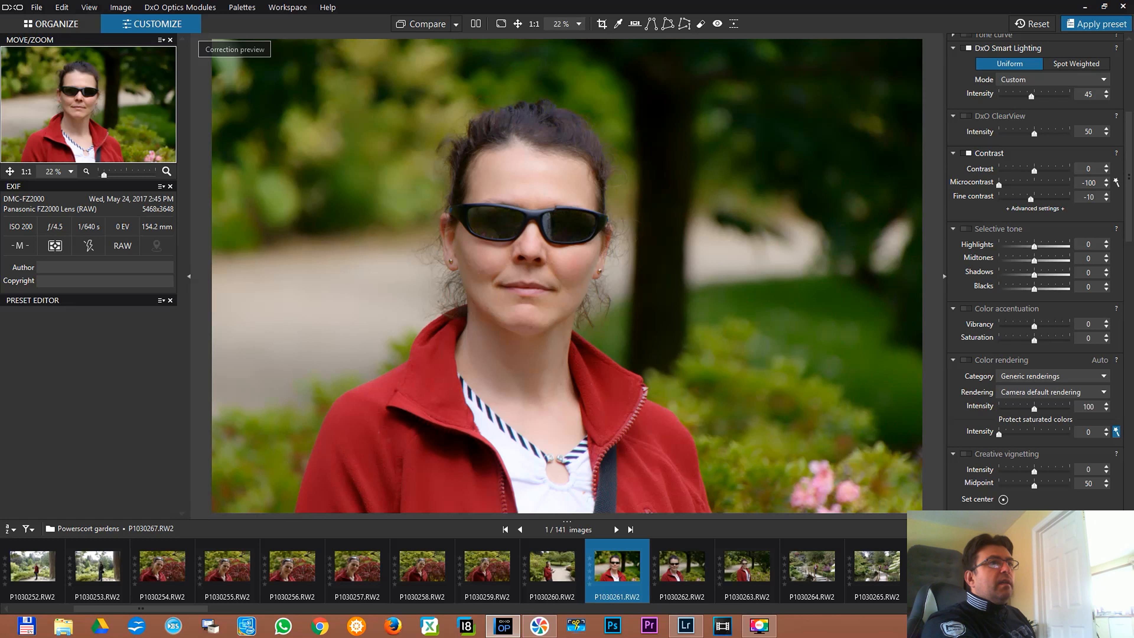
- Open the garden bridge photo P1030265.RW2, enable DxO ClearView, and set the DxO Smart Lighting intensity to 40
click(876, 570)
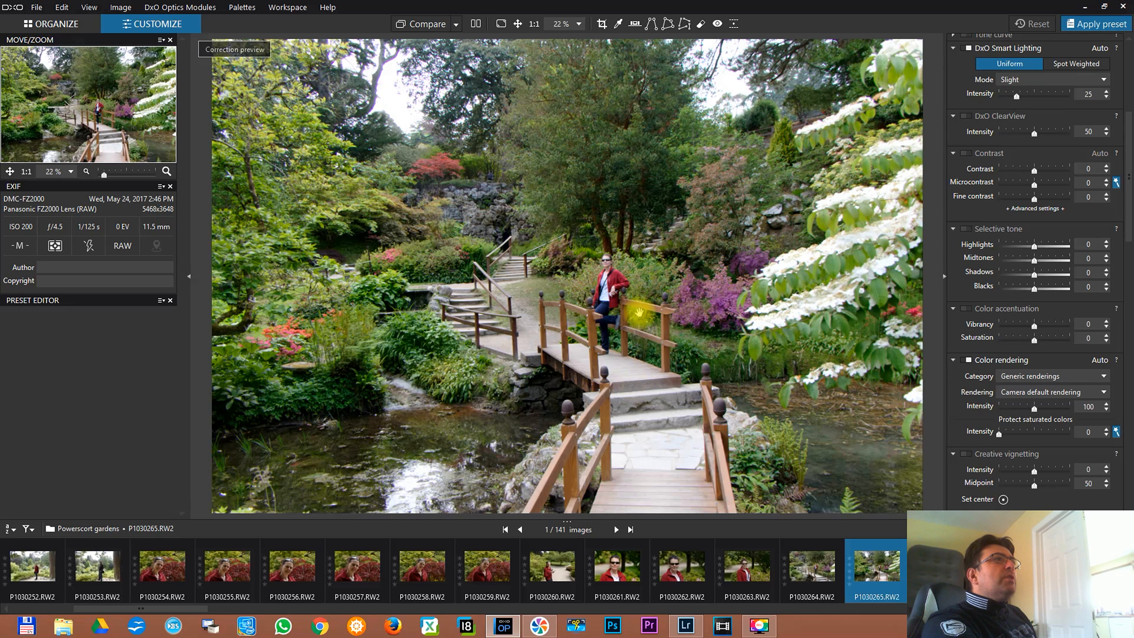
drag(1129, 169, 1130, 147)
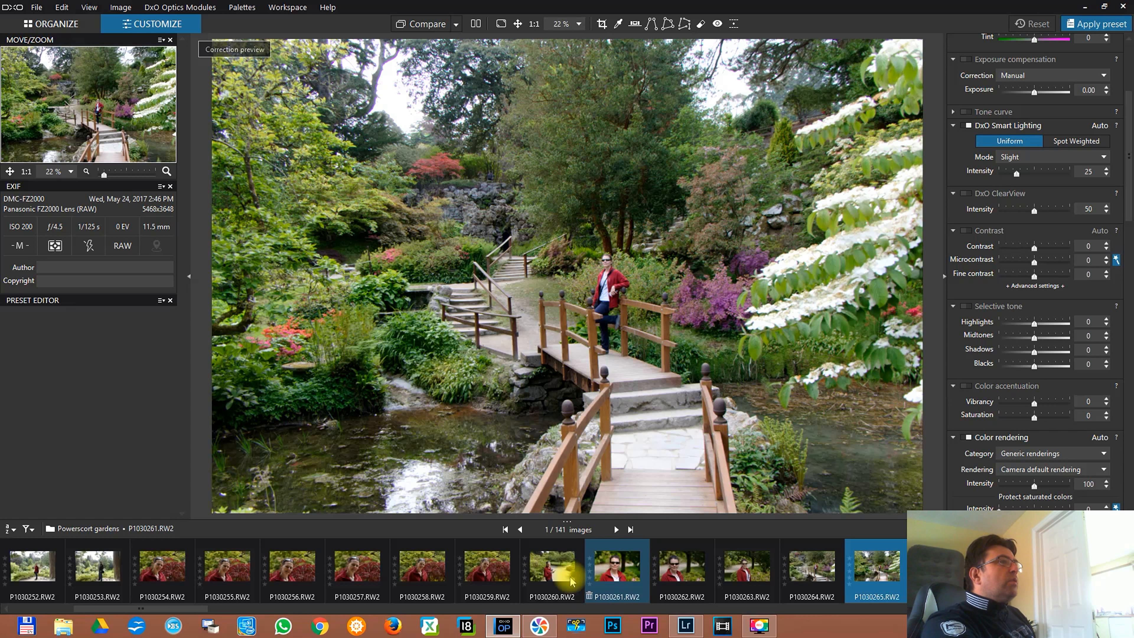
click(558, 577)
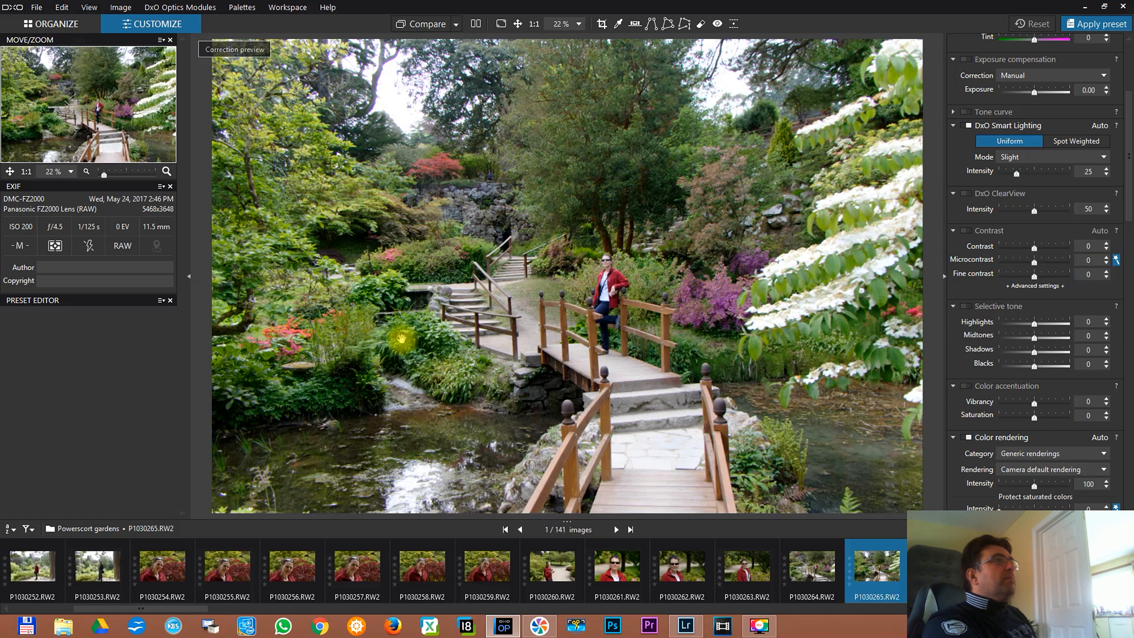
click(967, 194)
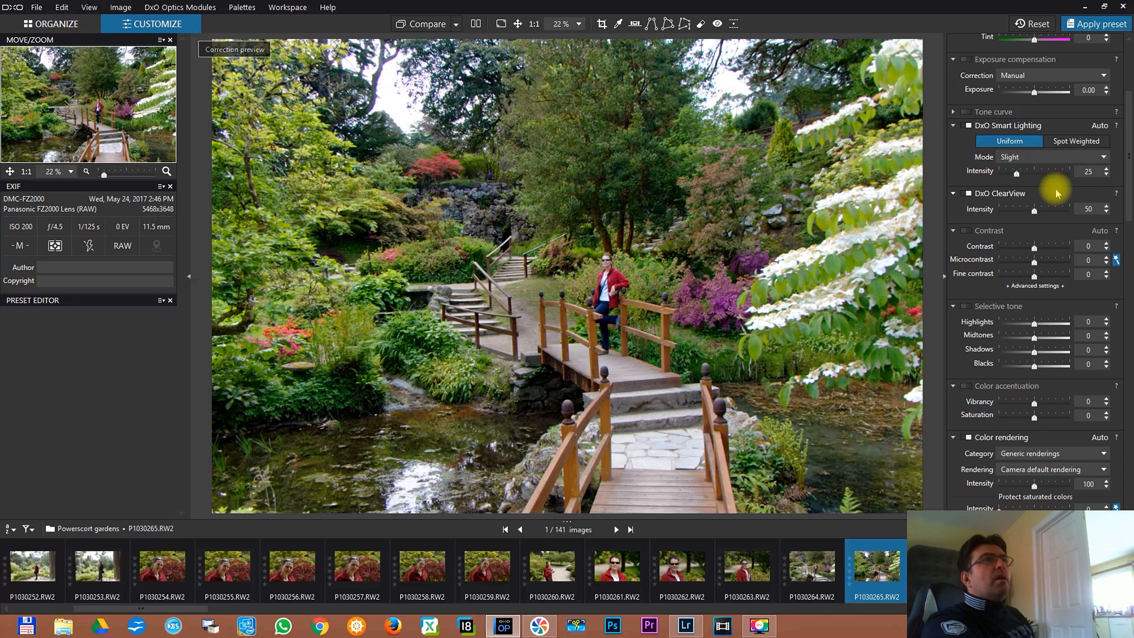
click(1028, 173)
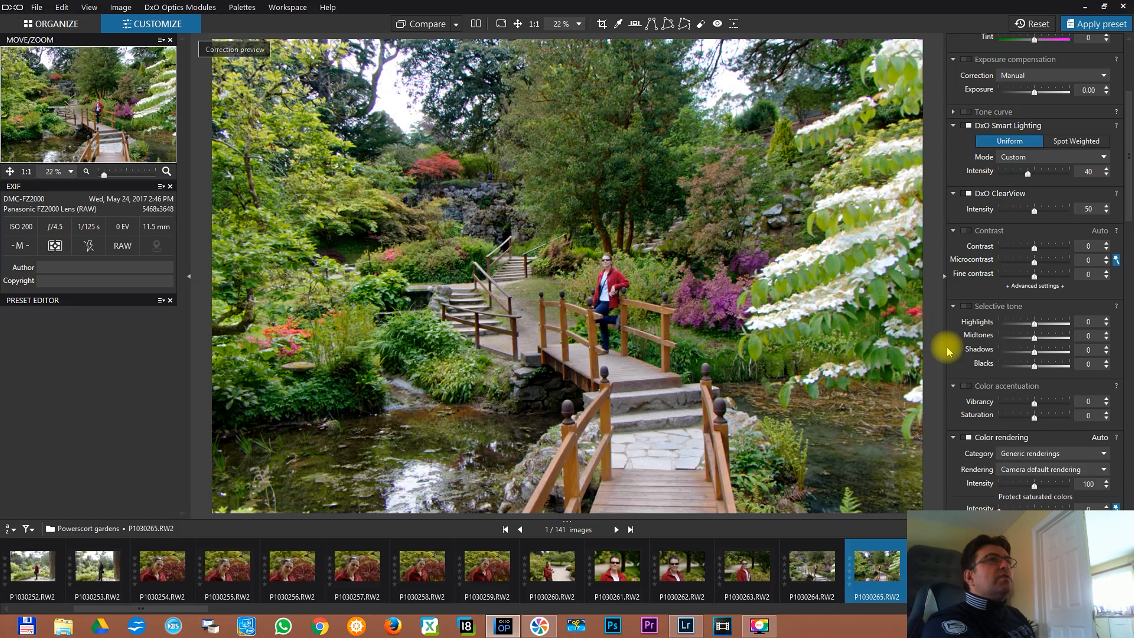
- Enable the Contrast correction for the garden photo with Microcontrast at 36 and Fine contrast at 20
click(967, 232)
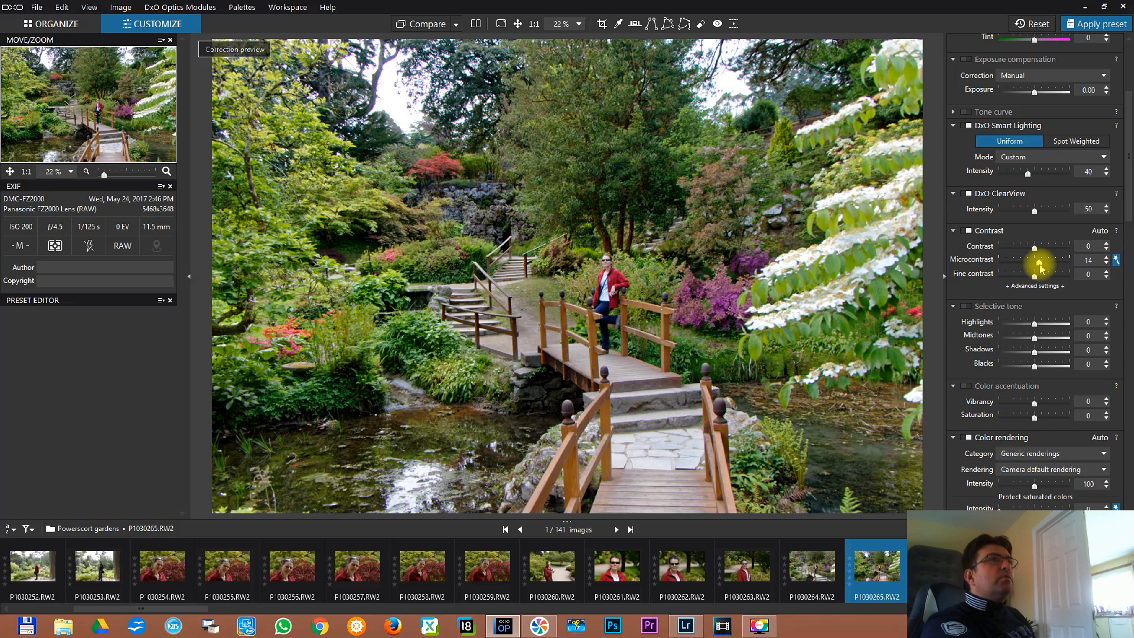
drag(1039, 268, 1035, 267)
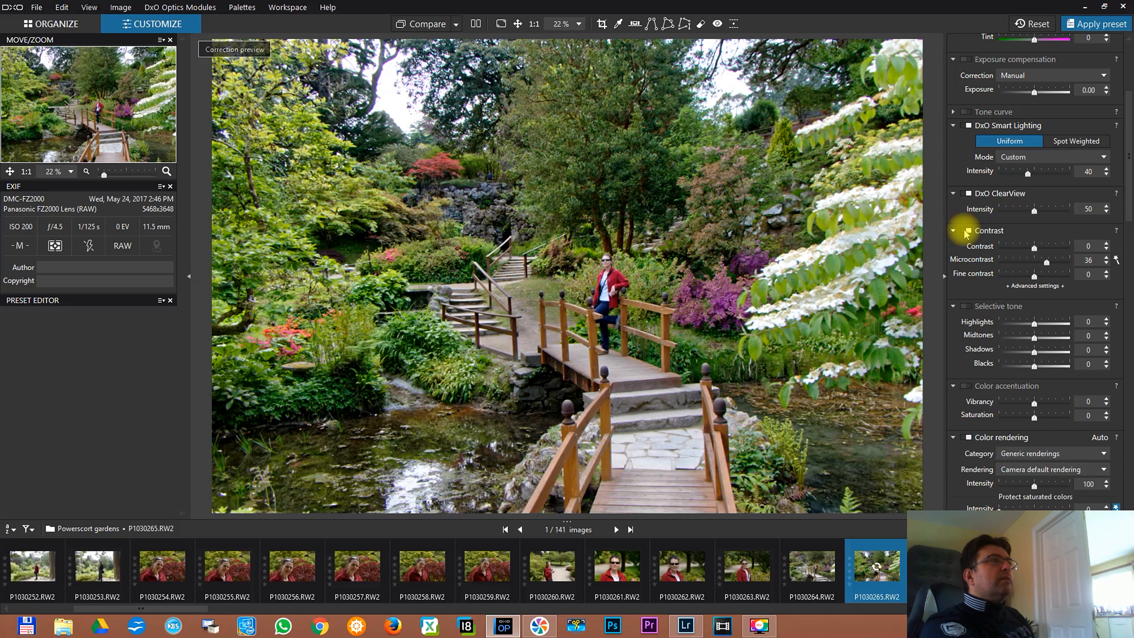
click(1036, 277)
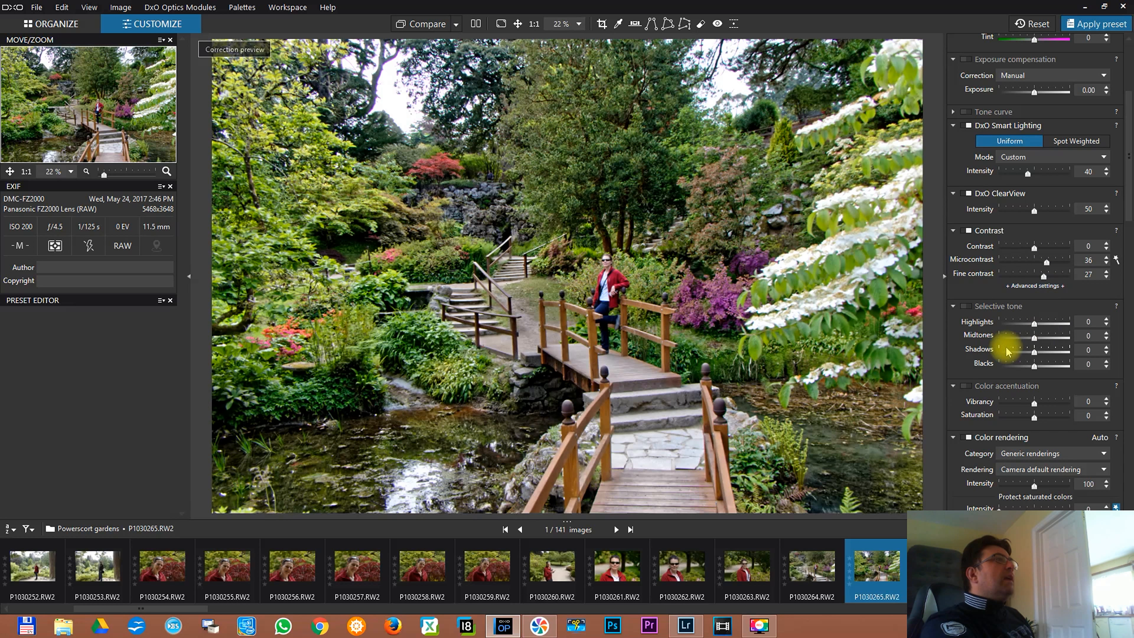
click(1042, 274)
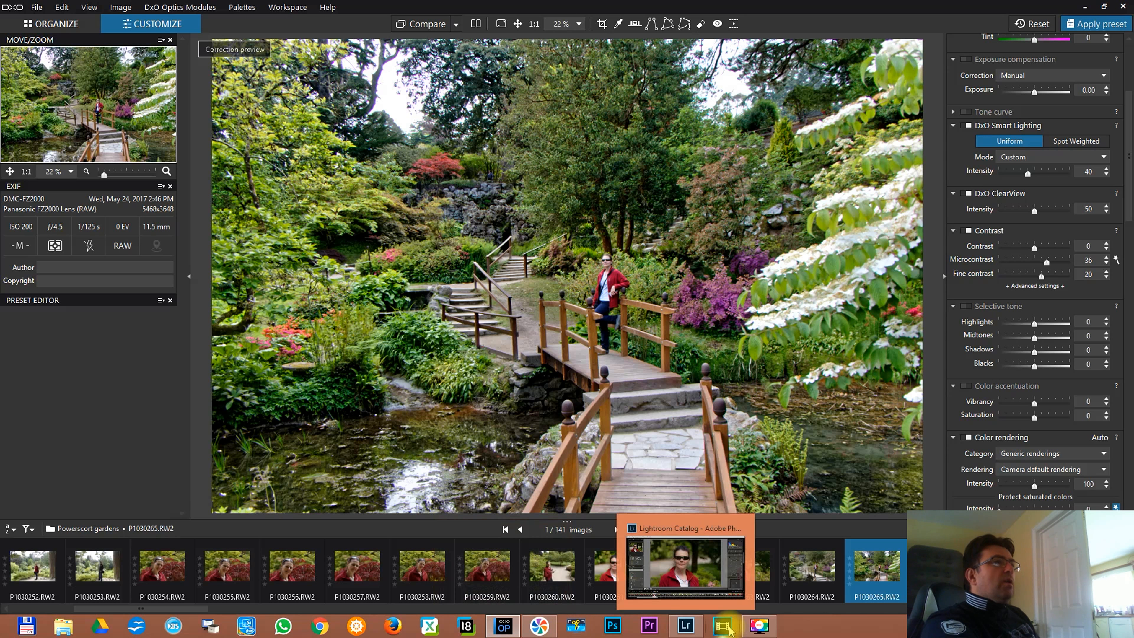
- Switch to Lightroom, open P1030265.RW2 and set its Clarity to -5, and return to DxO OpticsPro to compare
click(685, 626)
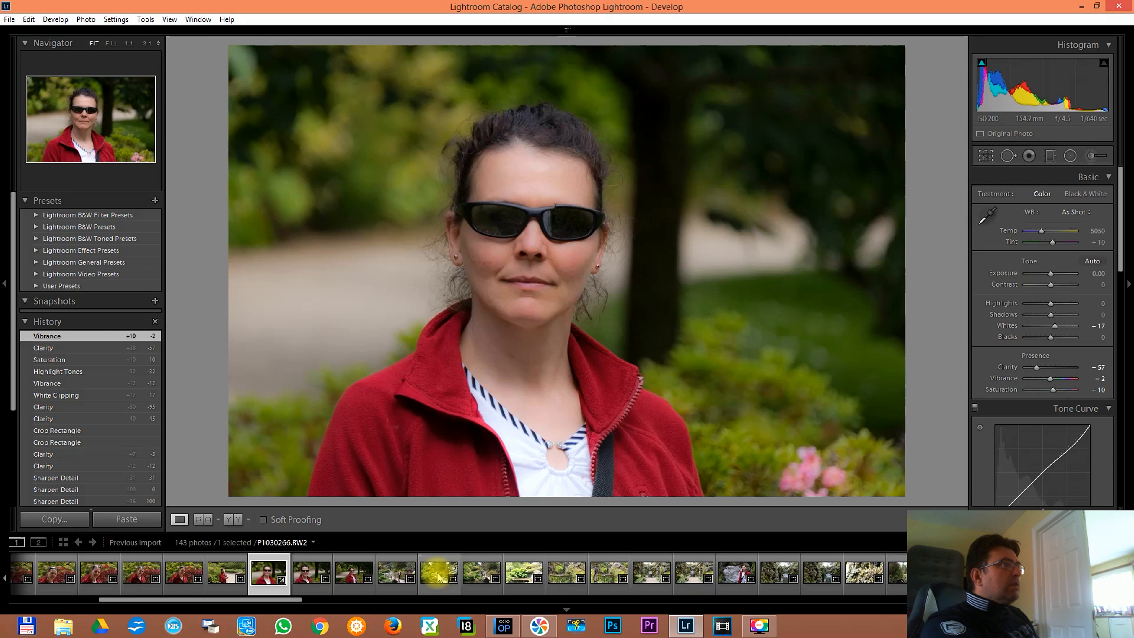
click(397, 572)
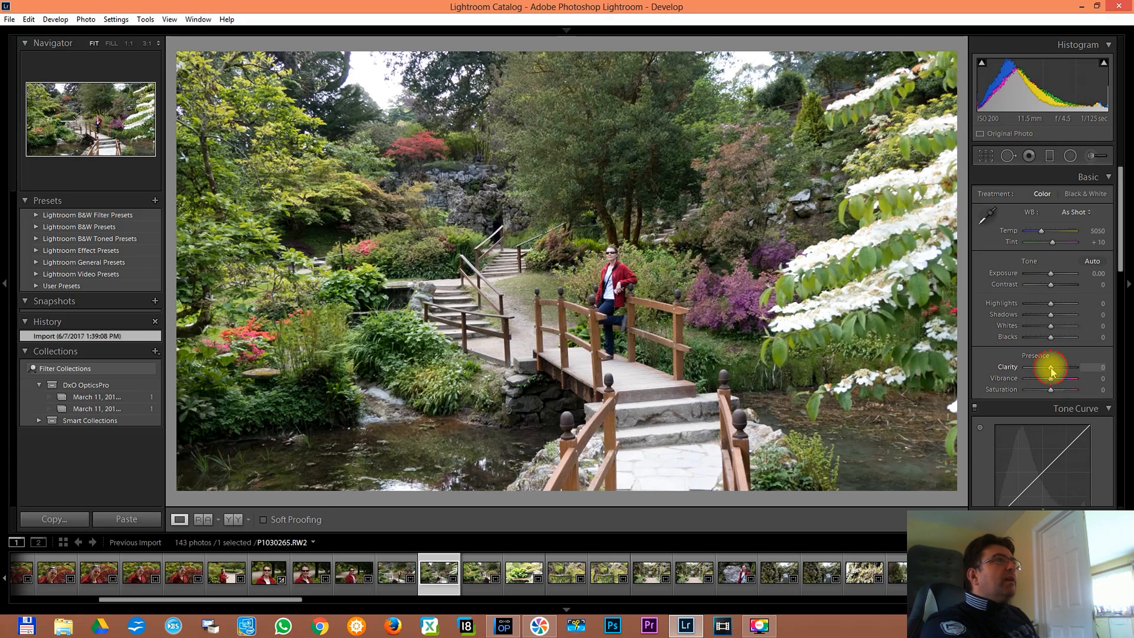
mouse_move(1051, 368)
mouse_down()
mouse_move(1075, 382)
mouse_move(1050, 386)
mouse_up()
click(678, 626)
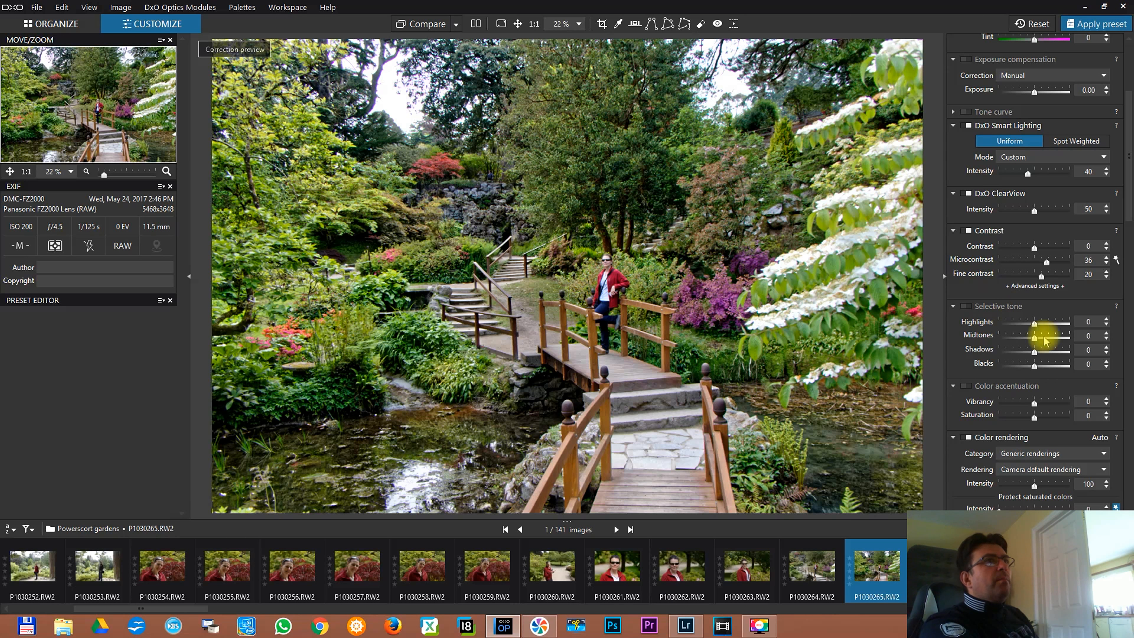
- Set the garden photo's Microcontrast to 27 in DxO OpticsPro and compare the result with its Lightroom version
drag(1047, 266, 1049, 264)
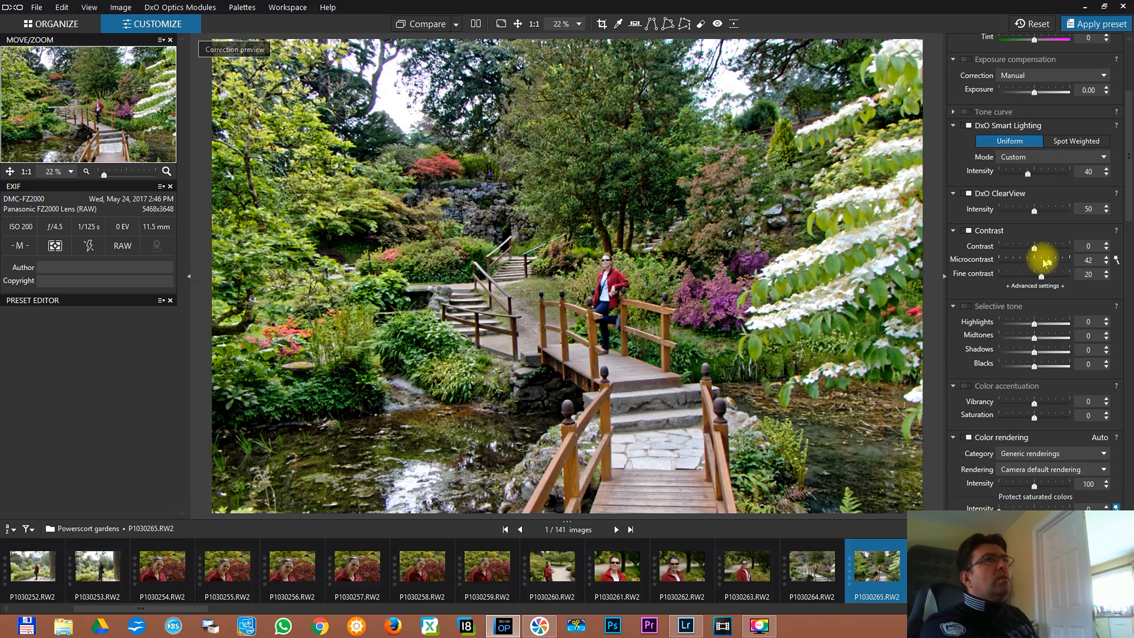
drag(1049, 261, 1043, 263)
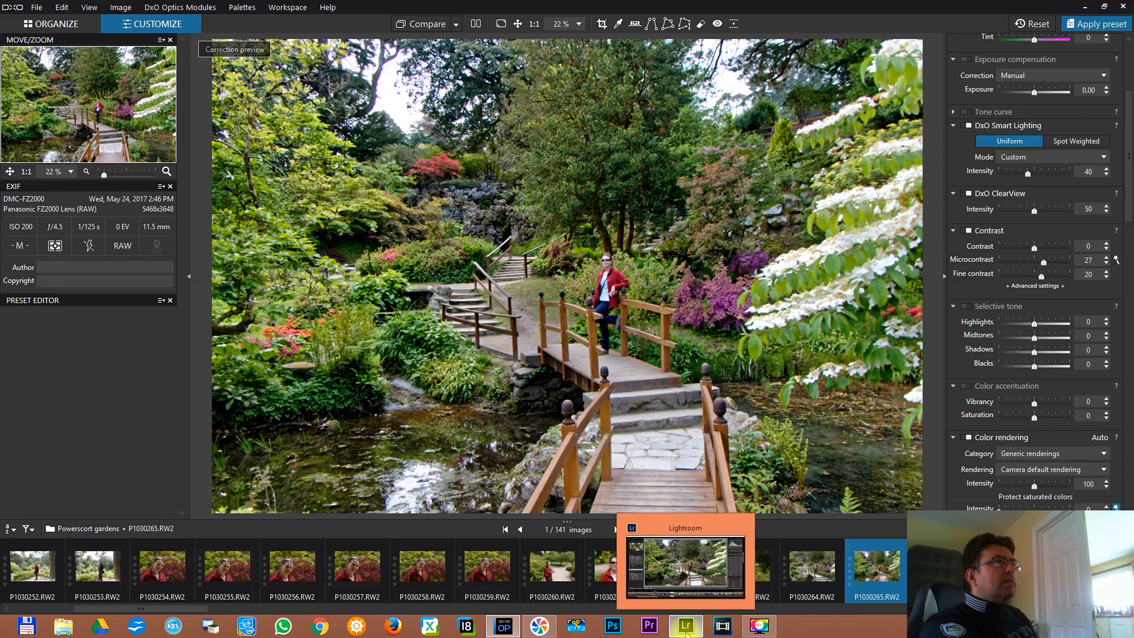
click(687, 567)
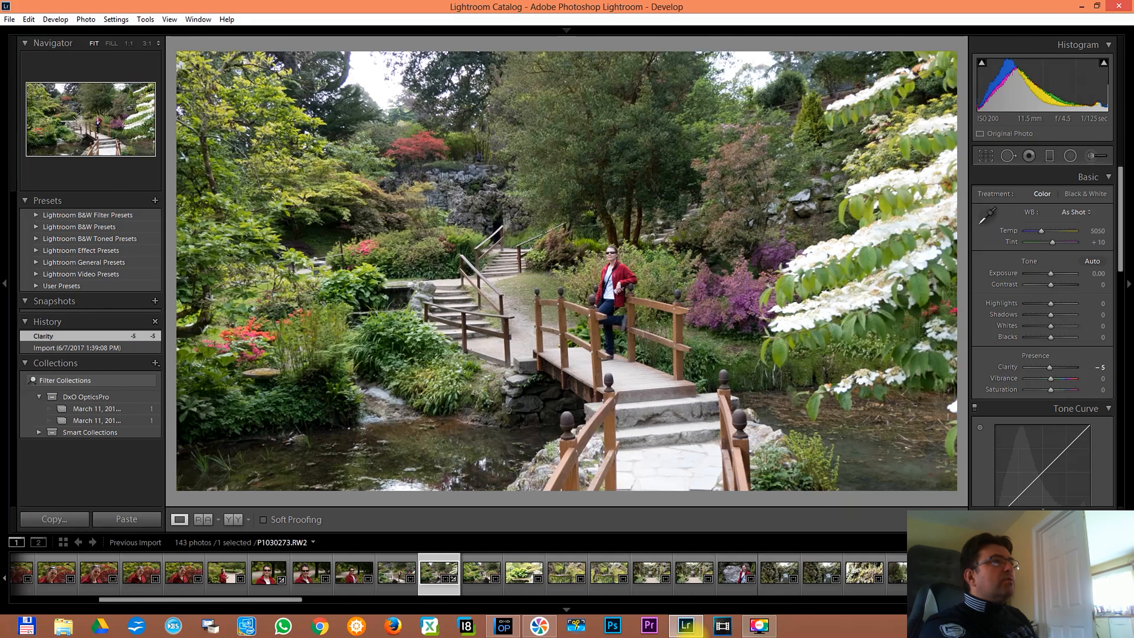
click(685, 626)
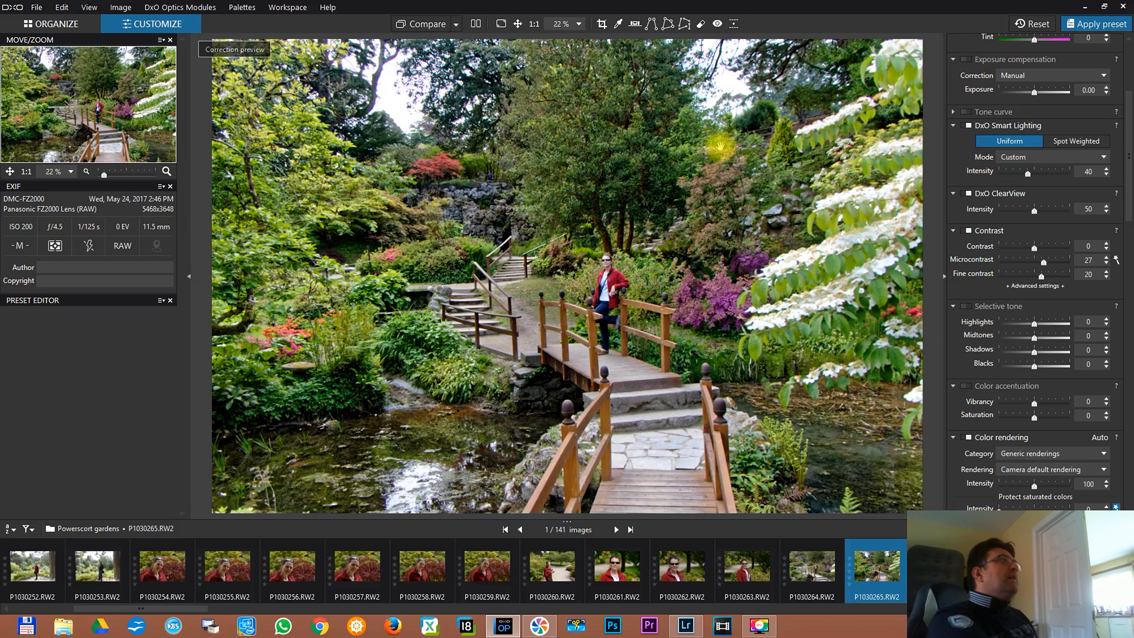